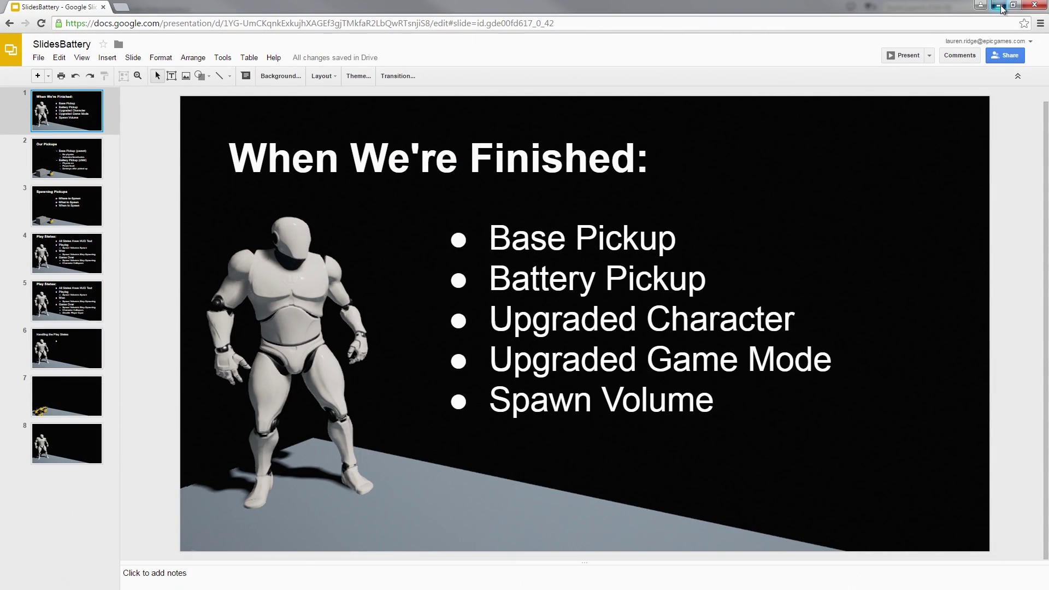
# Put the Google Slides away and bring the Unreal CollectionLevel editor to the front
pyautogui.click(984, 6)
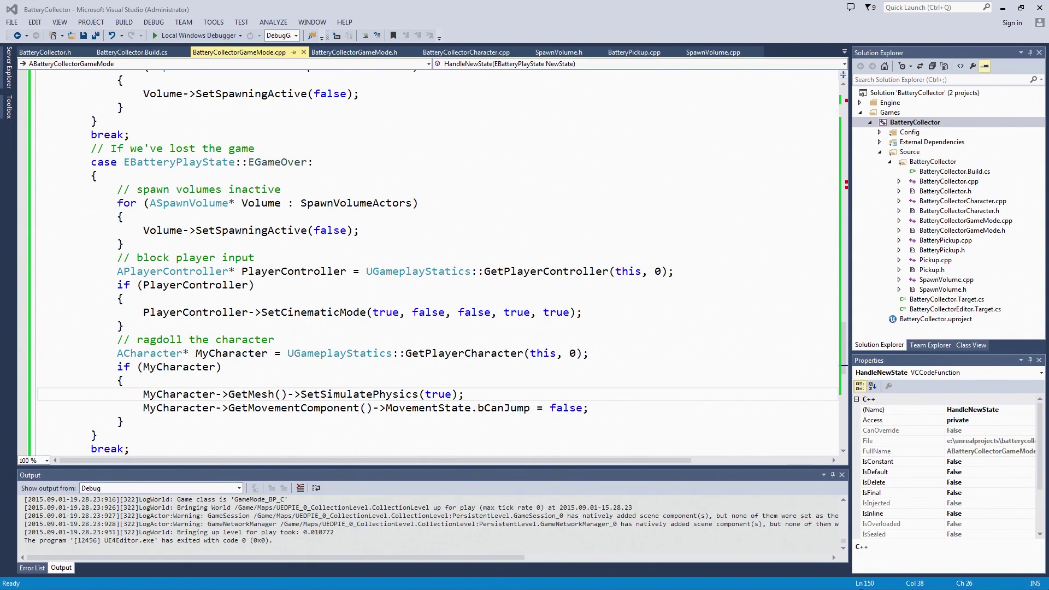
pyautogui.hotkey('alt', 'Tab')
pyautogui.moveTo(525, 246); pyautogui.dragTo(574, 239, button='right')
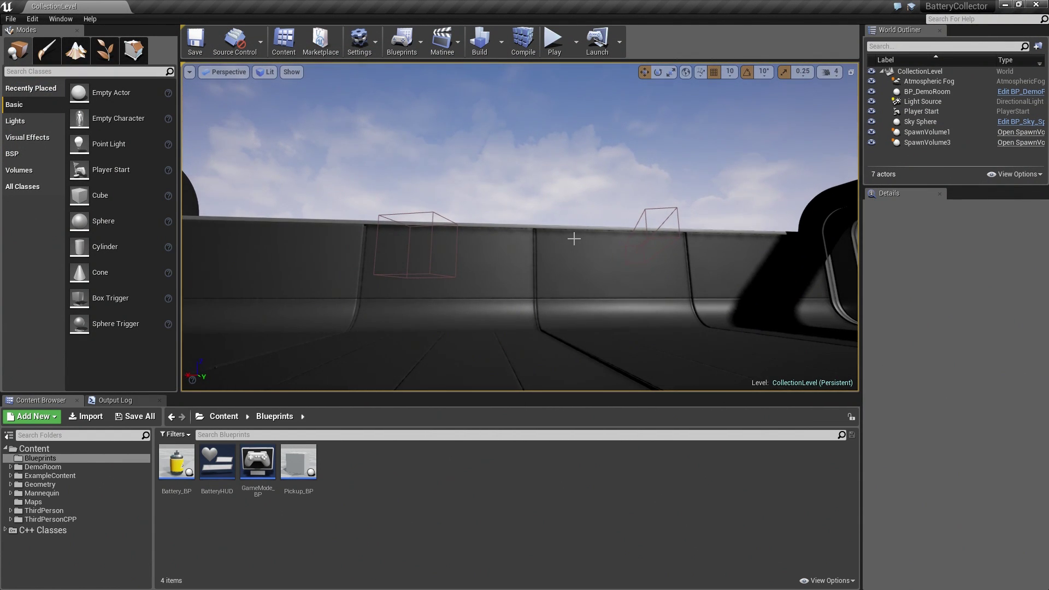
# With SpawnVolume1 selected, run a brief play-test, stop it, and start the lighting build
pyautogui.click(926, 132)
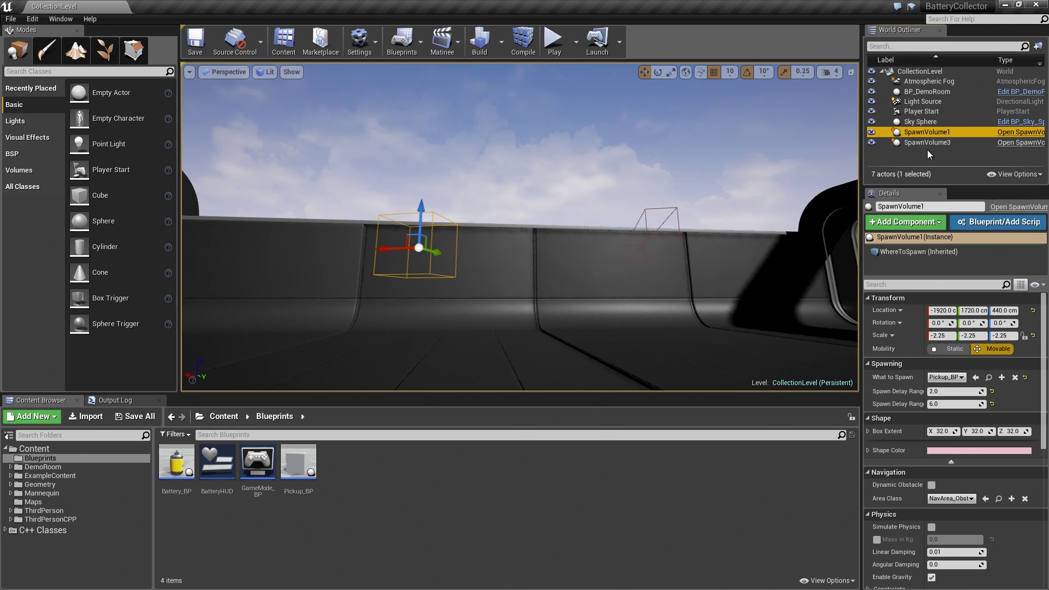
pyautogui.click(554, 41)
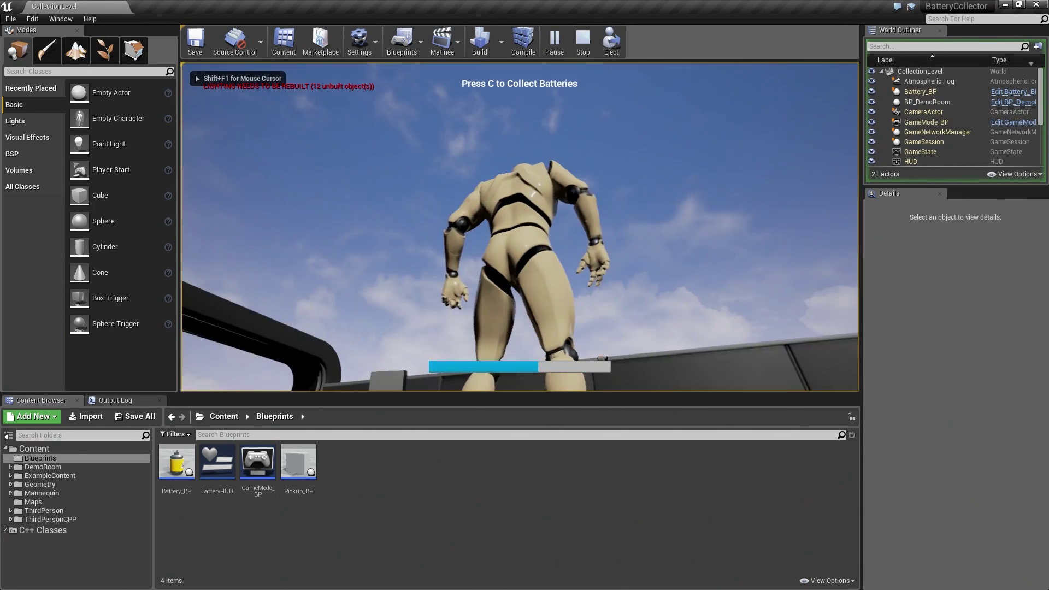
pyautogui.press('Escape')
pyautogui.click(479, 39)
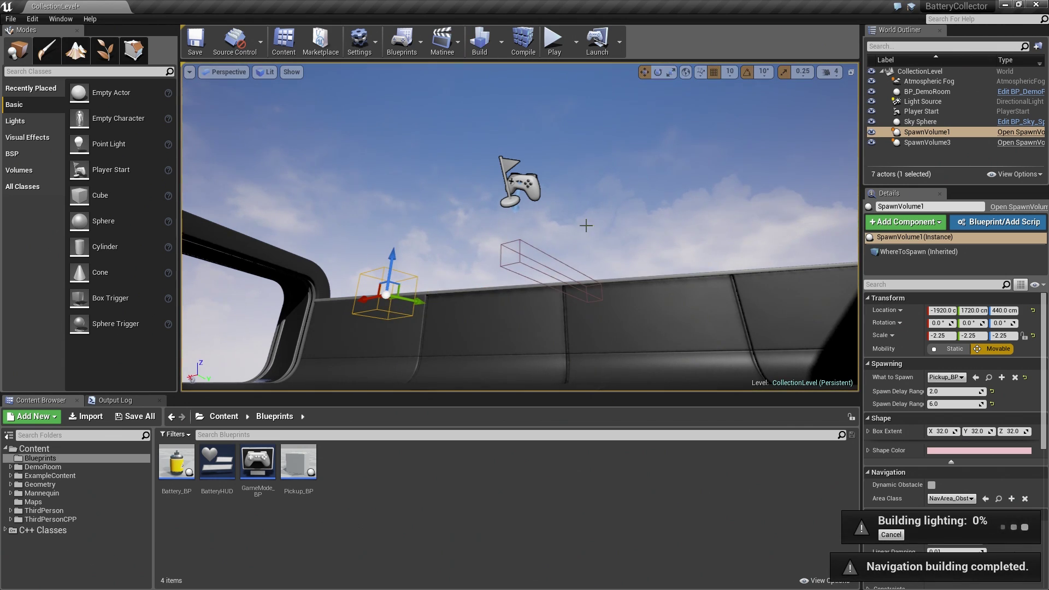
# Orbit the view, then delete SpawnVolume1, leaving SpawnVolume3 and six actors
pyautogui.moveTo(585, 225)
pyautogui.mouseDown(button='right')
pyautogui.moveTo(524, 270)
pyautogui.moveTo(591, 226)
pyautogui.mouseUp(button='right')
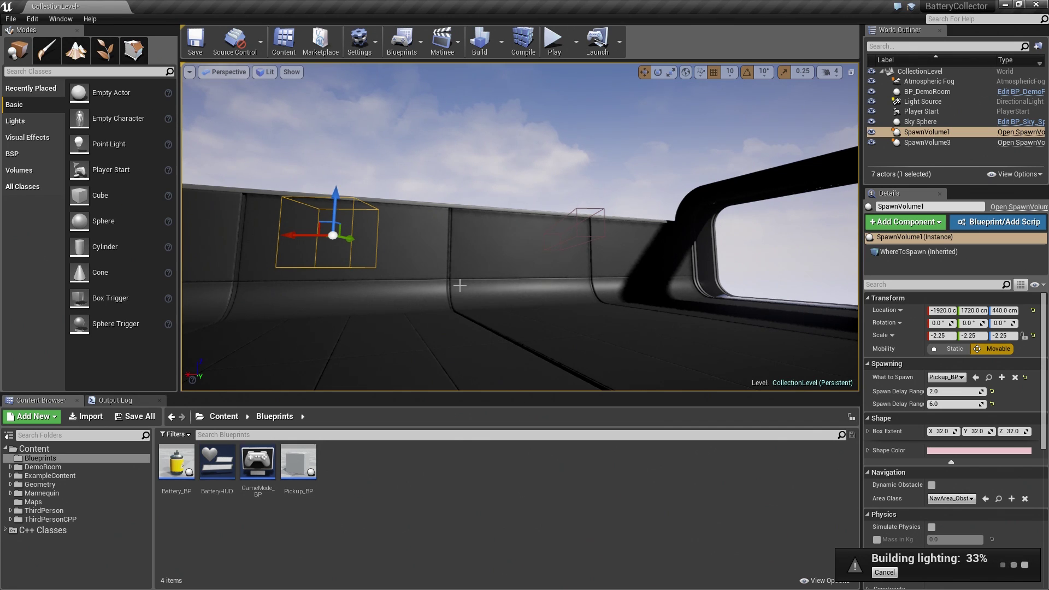
pyautogui.moveTo(607, 262); pyautogui.dragTo(603, 270, button='right')
pyautogui.moveTo(590, 230); pyautogui.dragTo(574, 234, button='right')
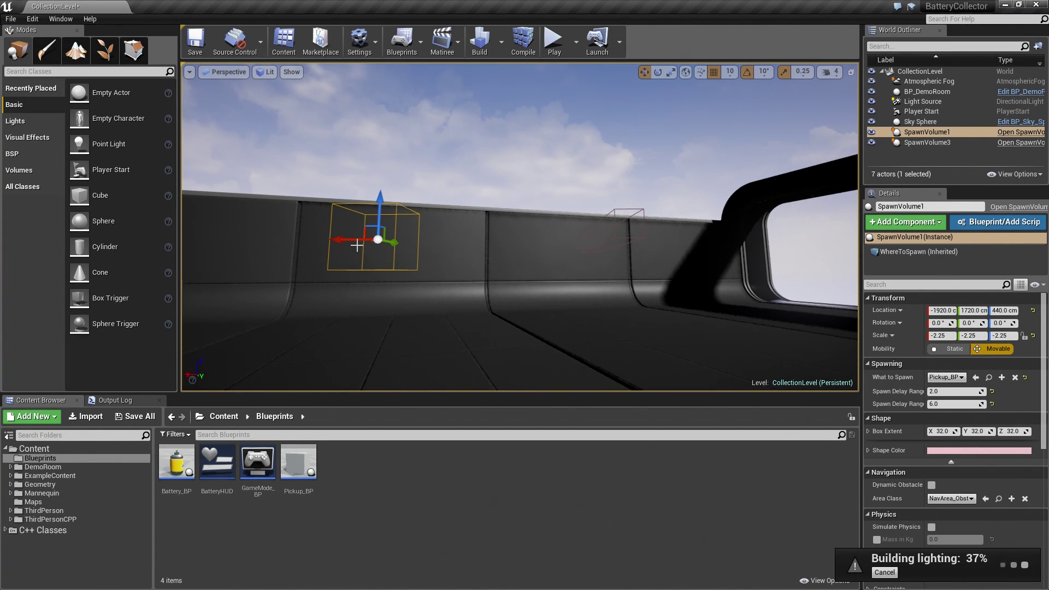
pyautogui.click(935, 146)
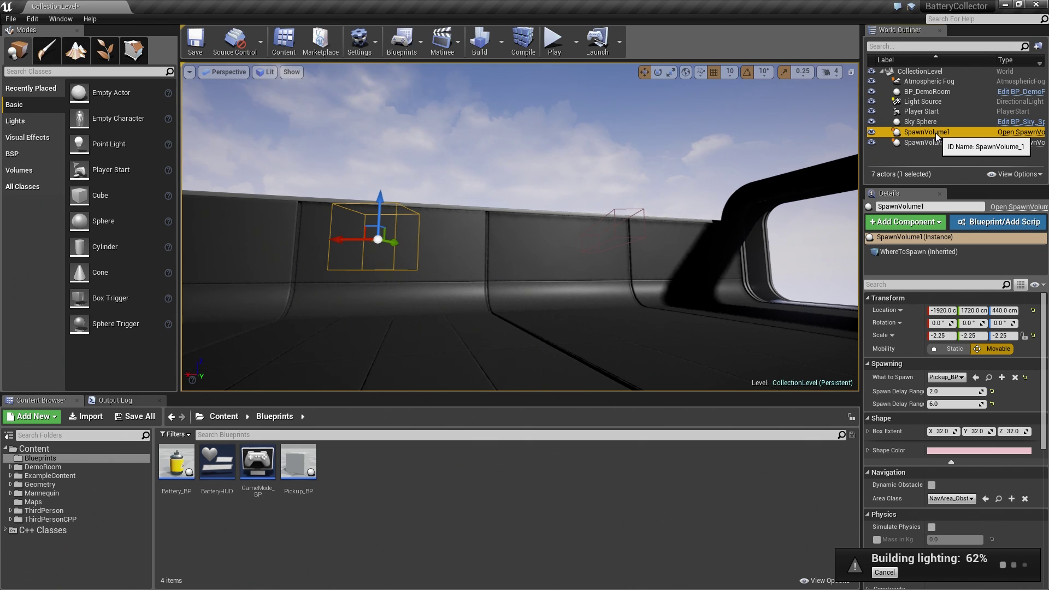
pyautogui.press('Delete')
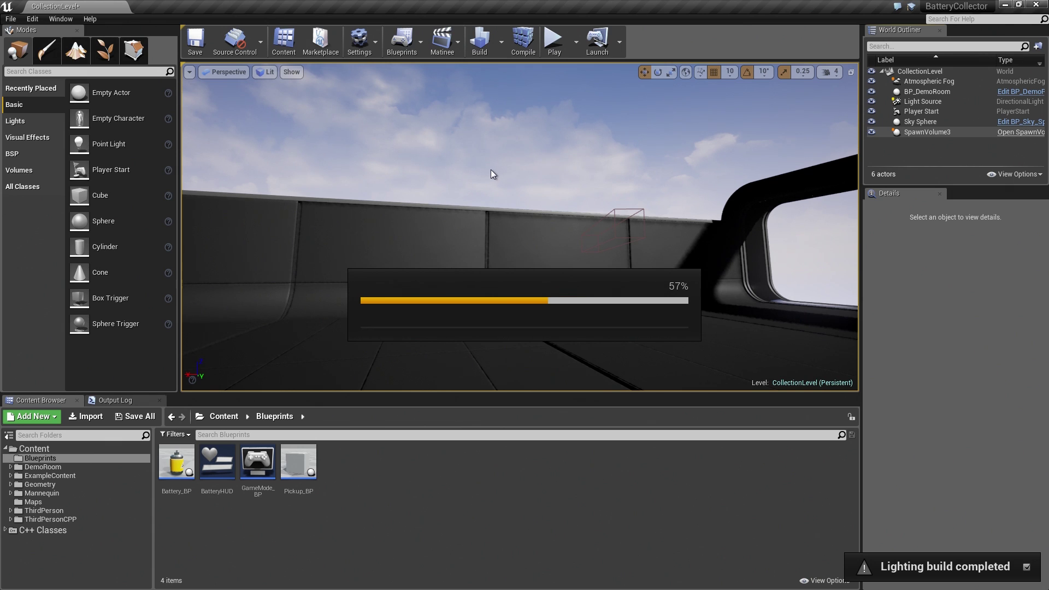
# Switch the viewport from Perspective to the Top view
pyautogui.click(190, 72)
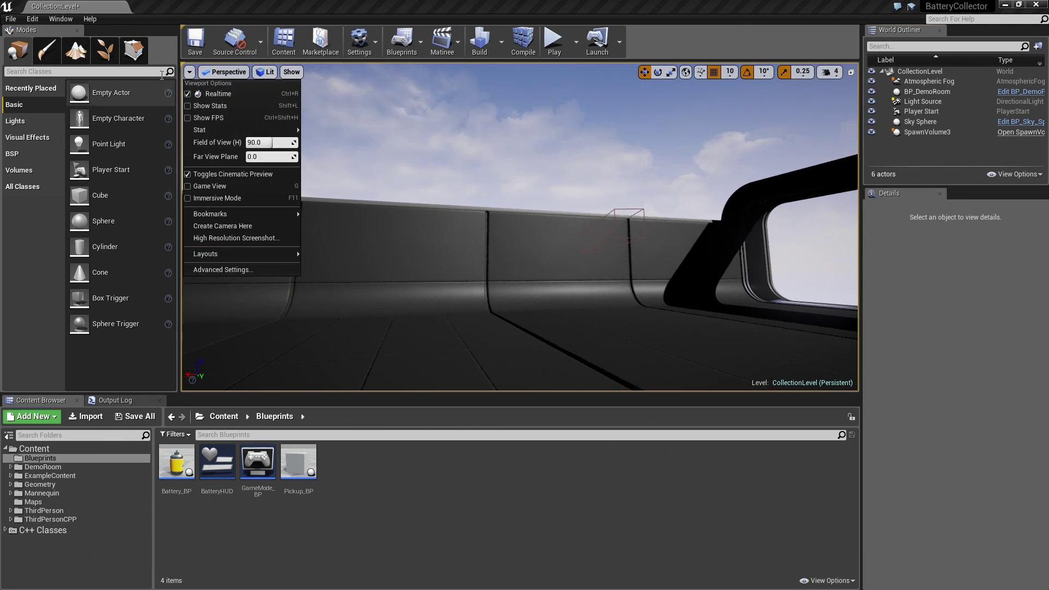
pyautogui.click(221, 73)
pyautogui.click(222, 74)
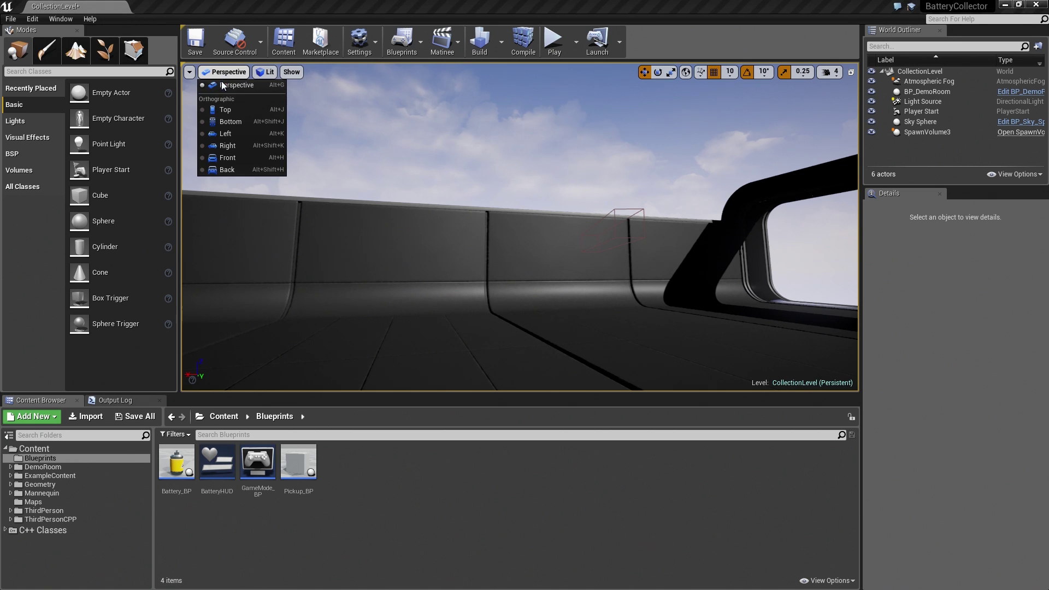
pyautogui.click(219, 109)
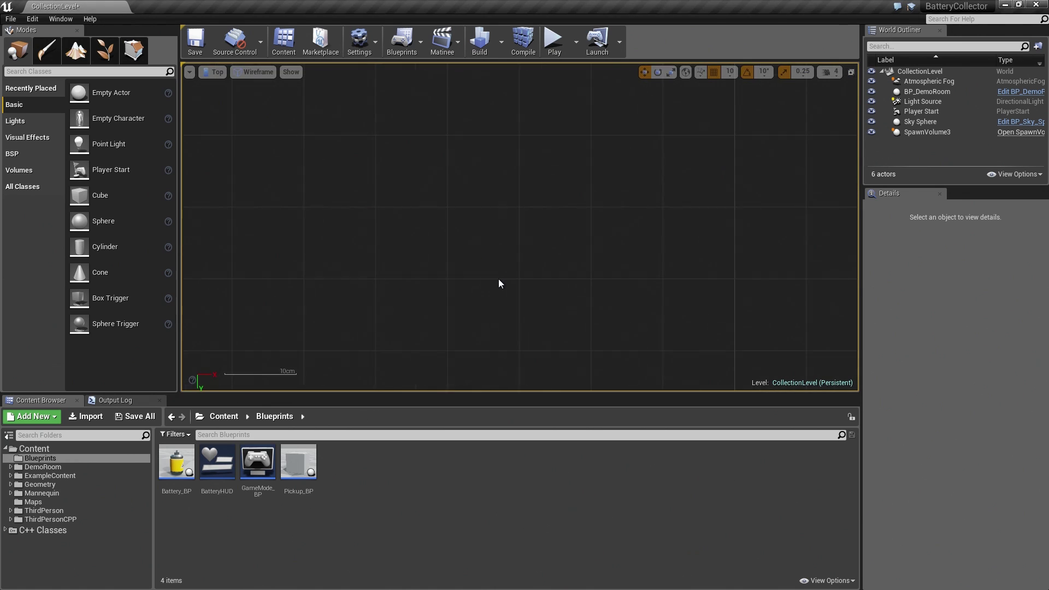
pyautogui.scroll(-6, 498, 279)
pyautogui.scroll(-6, 499, 279)
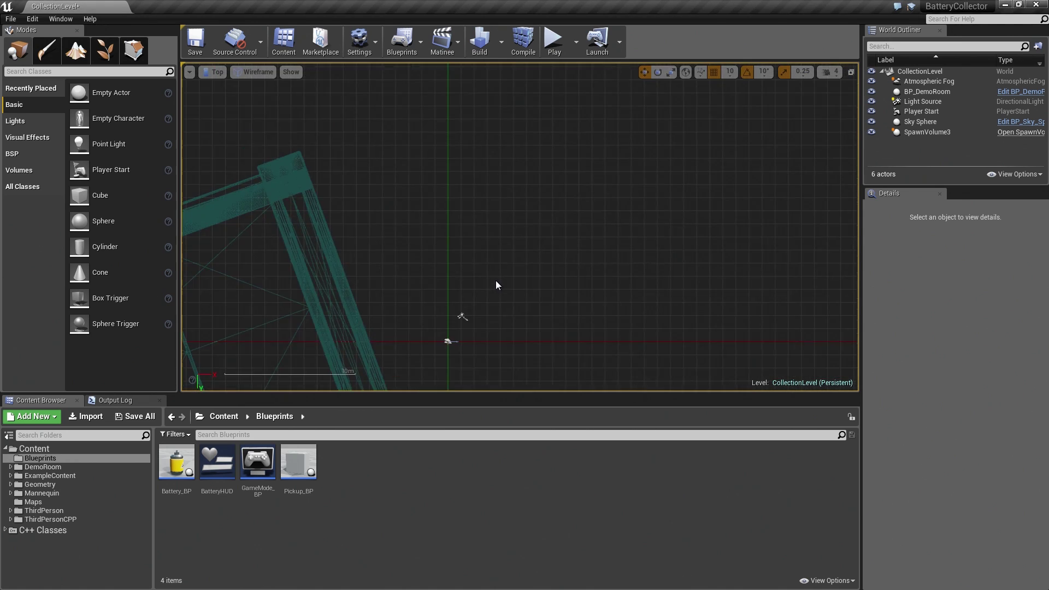
pyautogui.scroll(-3, 496, 281)
# Rotate BP_DemoRoom 20° to about 179° yaw, squaring it with the grid
pyautogui.moveTo(494, 282); pyautogui.dragTo(396, 325, button='right')
pyautogui.moveTo(313, 288); pyautogui.dragTo(366, 235, button='right')
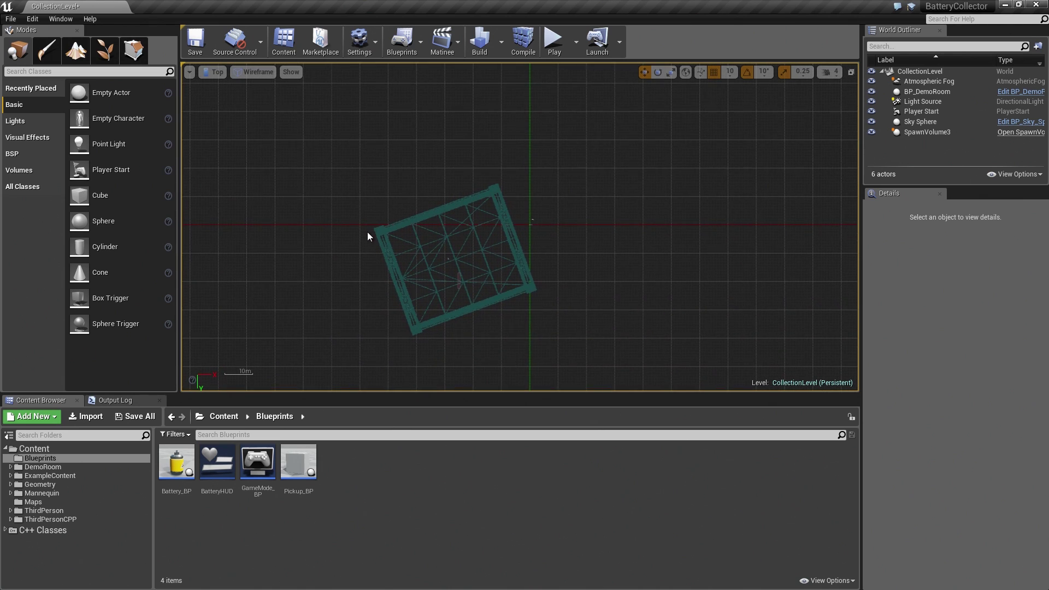
pyautogui.scroll(2, 361, 262)
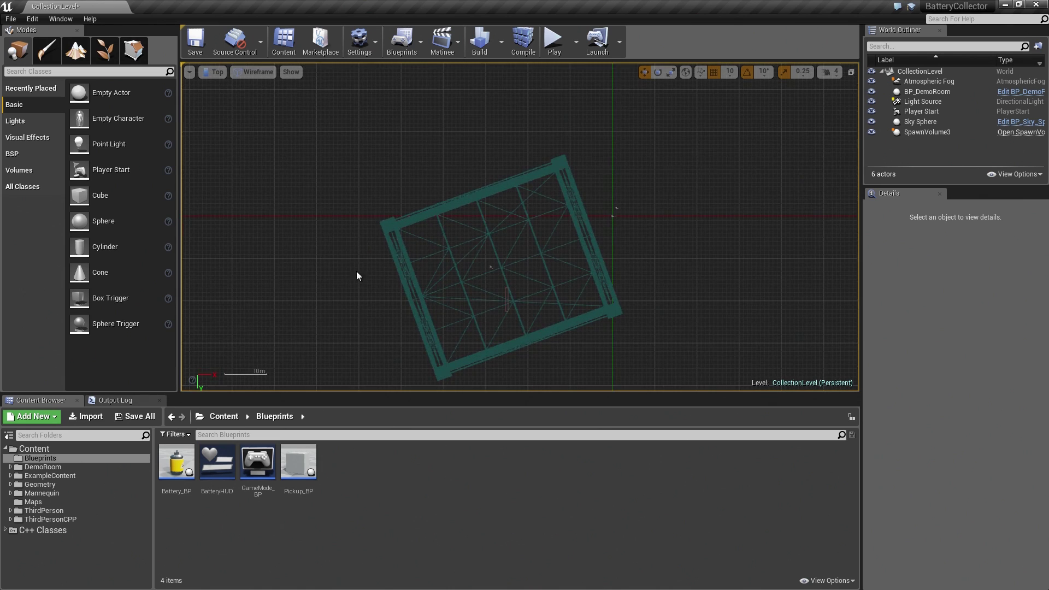
pyautogui.click(421, 292)
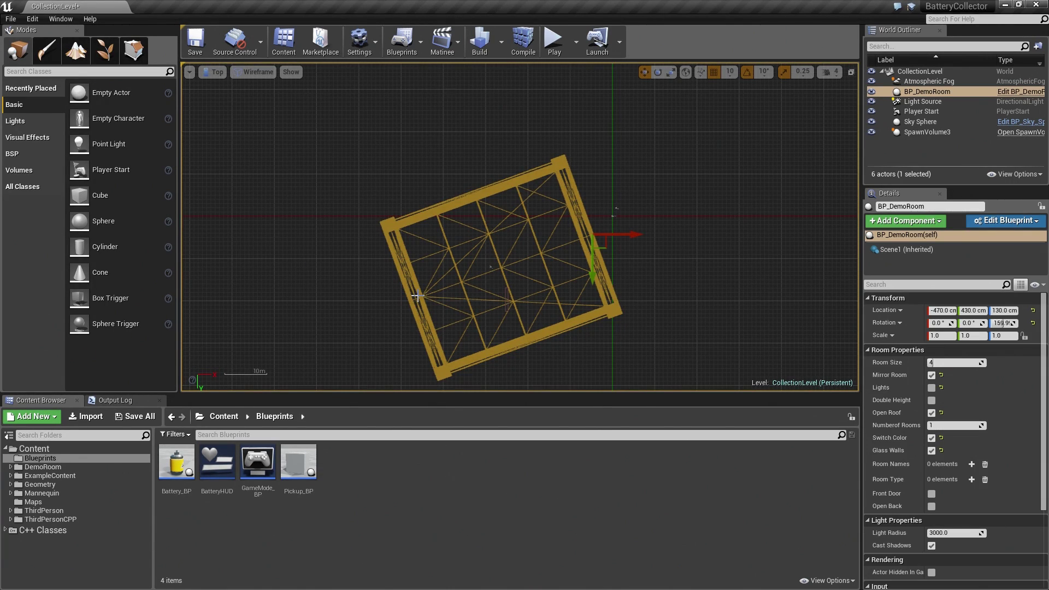
pyautogui.press('space')
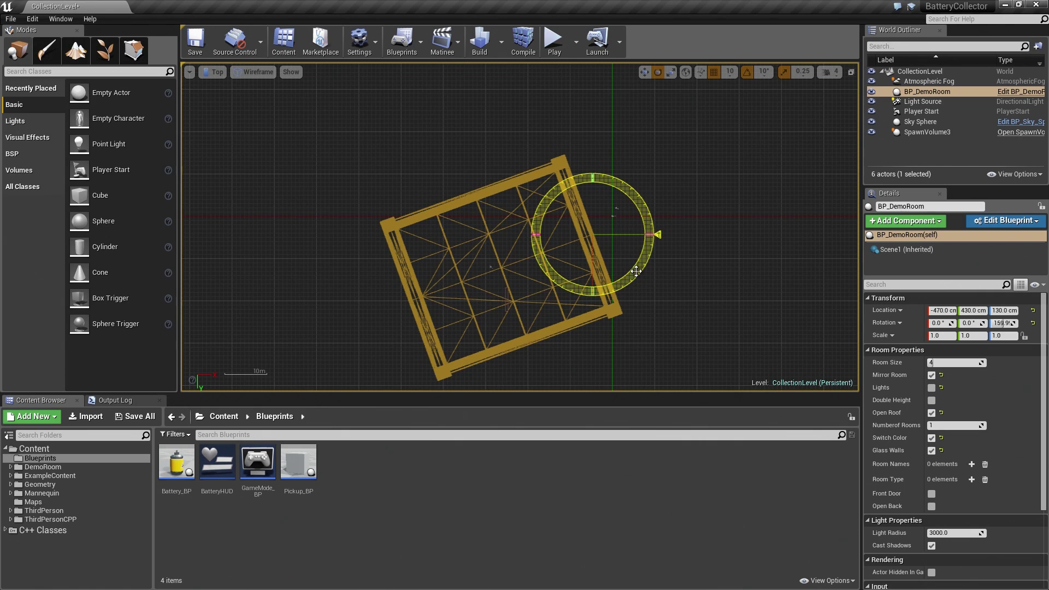
pyautogui.moveTo(648, 237); pyautogui.dragTo(654, 256)
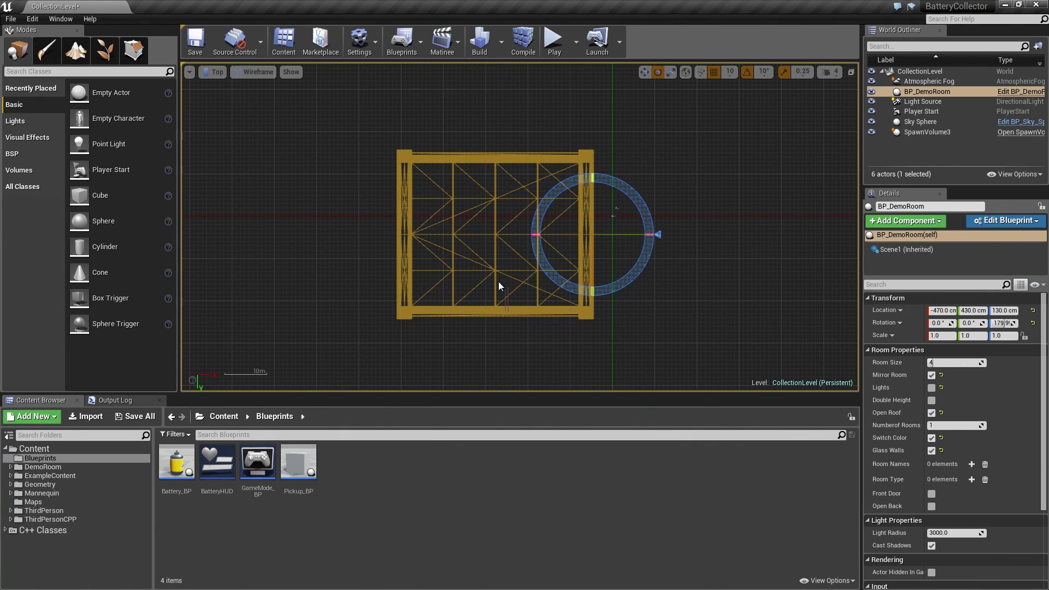
# Move SpawnVolume3 to the centre of the demo room
pyautogui.click(927, 131)
pyautogui.press('w')
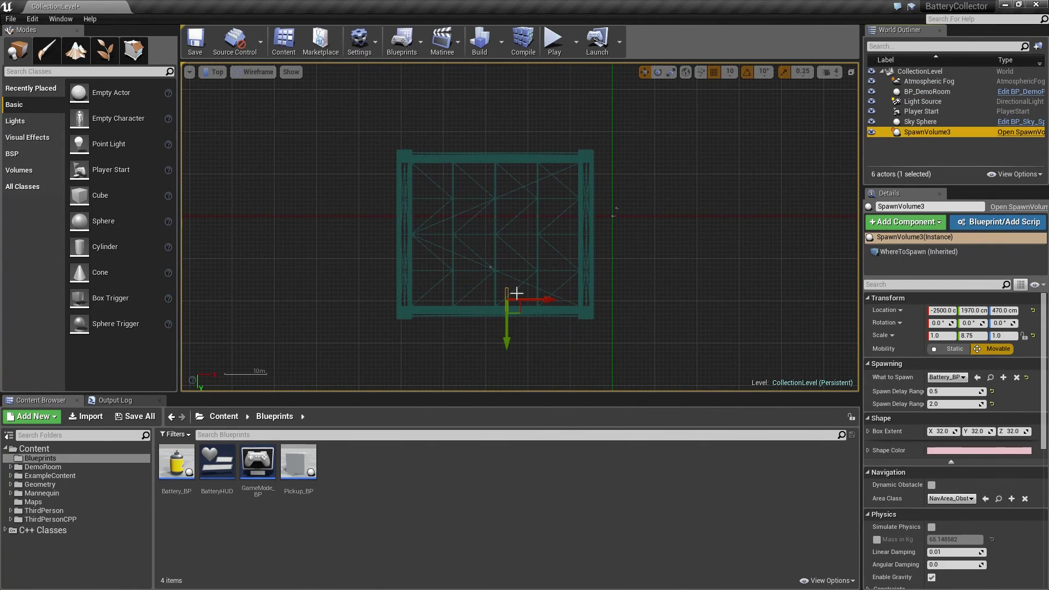
pyautogui.moveTo(506, 305)
pyautogui.mouseDown()
pyautogui.moveTo(485, 229)
pyautogui.moveTo(522, 239)
pyautogui.mouseUp()
pyautogui.scroll(2, 523, 240)
pyautogui.scroll(1, 520, 240)
pyautogui.scroll(-2, 519, 240)
# Scale SpawnVolume3 to 57.5 by 49.75 to cover the room's floor
pyautogui.press('r')
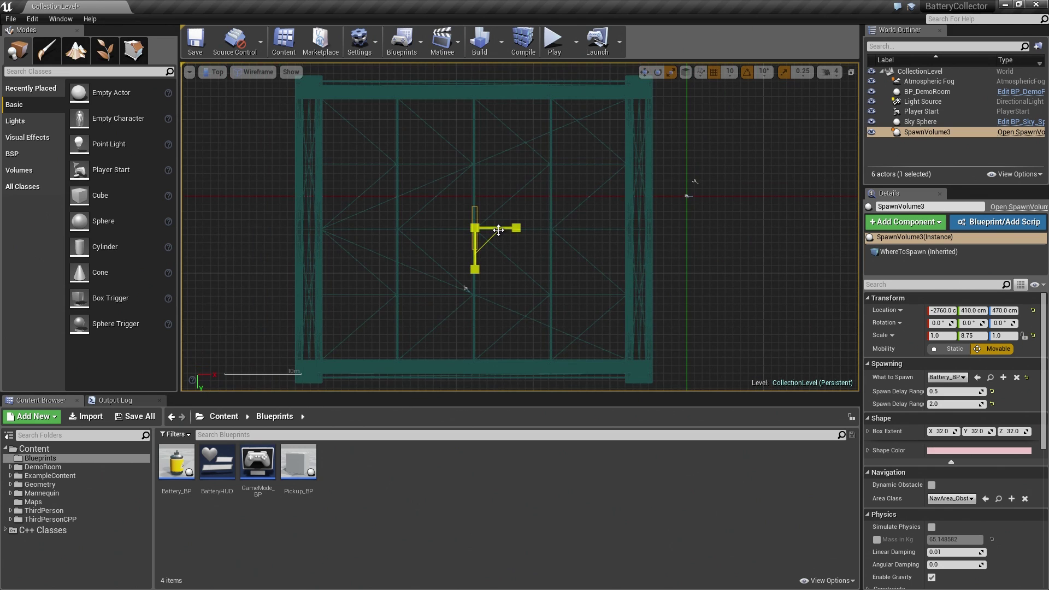
pyautogui.moveTo(497, 231); pyautogui.dragTo(517, 228)
pyautogui.moveTo(473, 262); pyautogui.dragTo(465, 288)
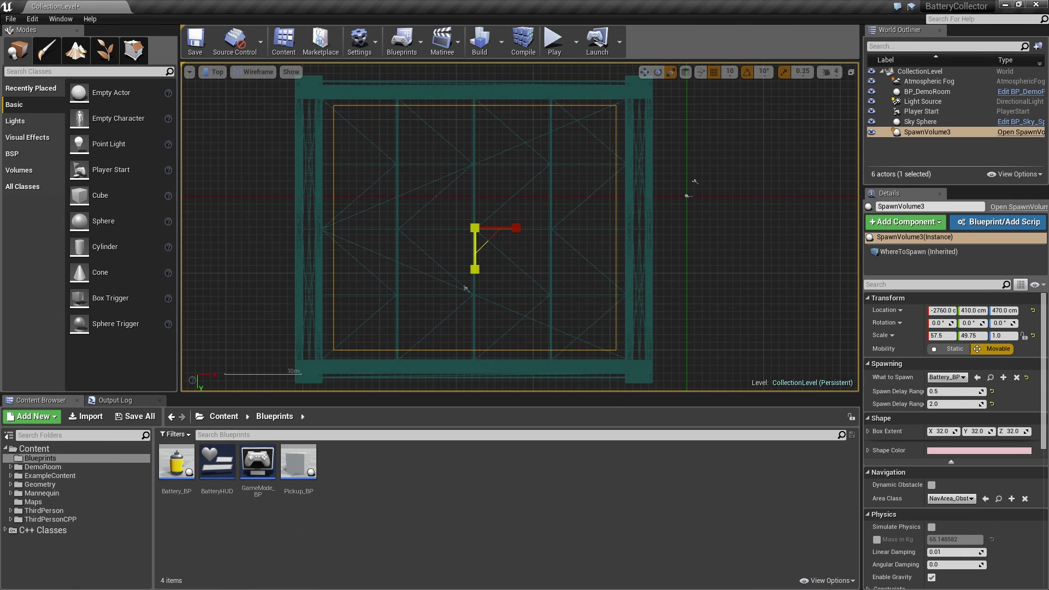
# In side view, raise SpawnVolume3 to 1260 cm and slide Player Start to about Y 440
pyautogui.click(217, 73)
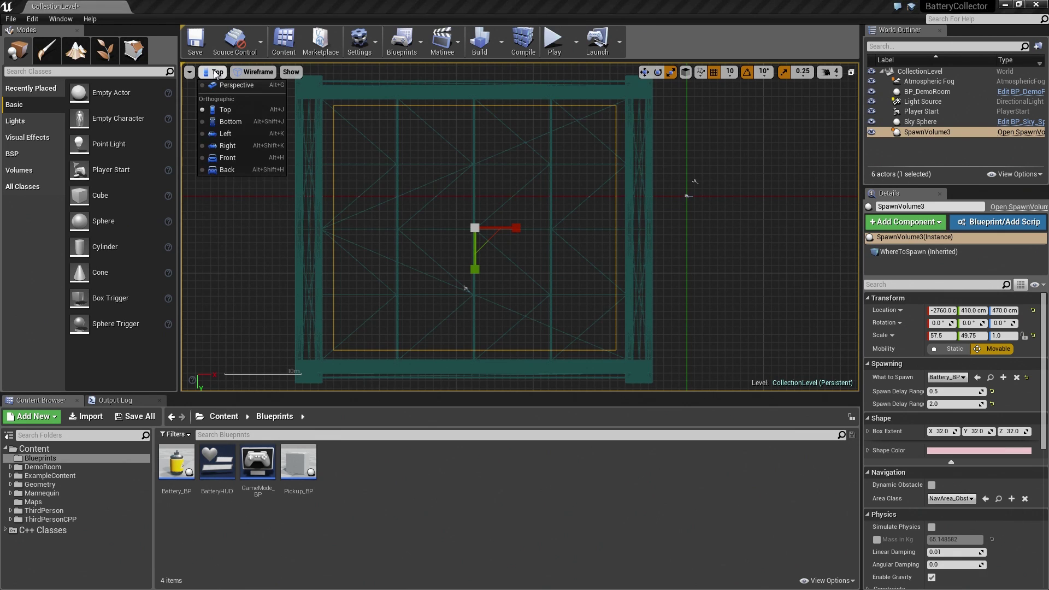
pyautogui.click(227, 136)
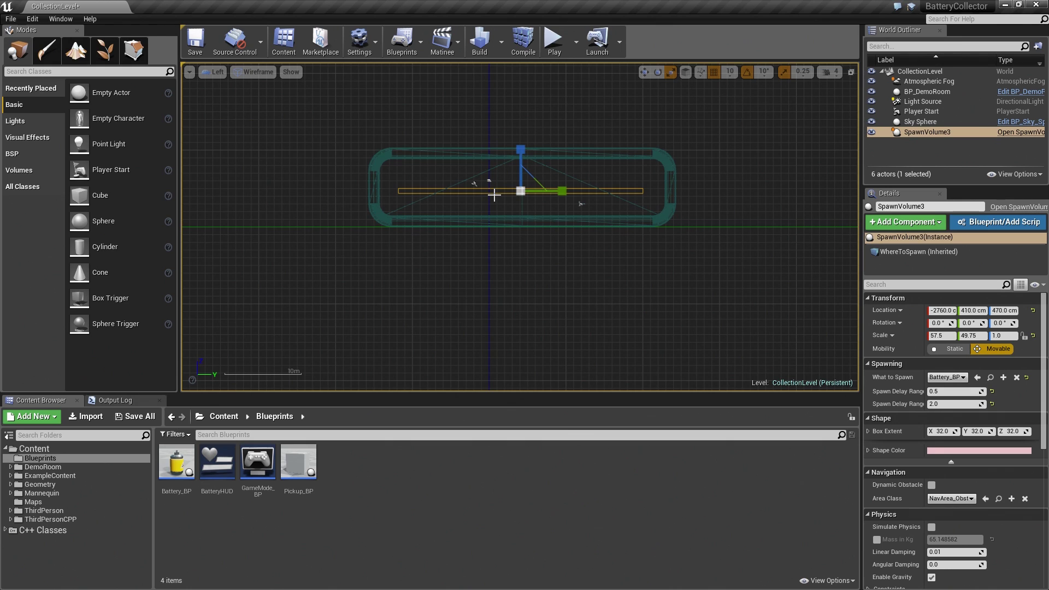
pyautogui.press('space')
pyautogui.press('space')
pyautogui.moveTo(521, 168); pyautogui.dragTo(534, 101)
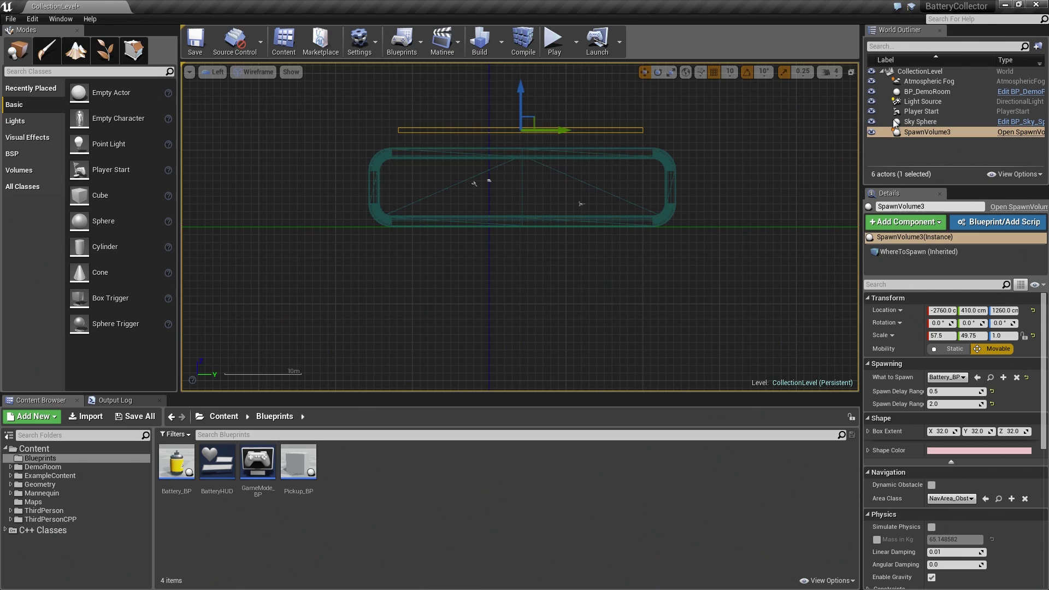
pyautogui.click(926, 111)
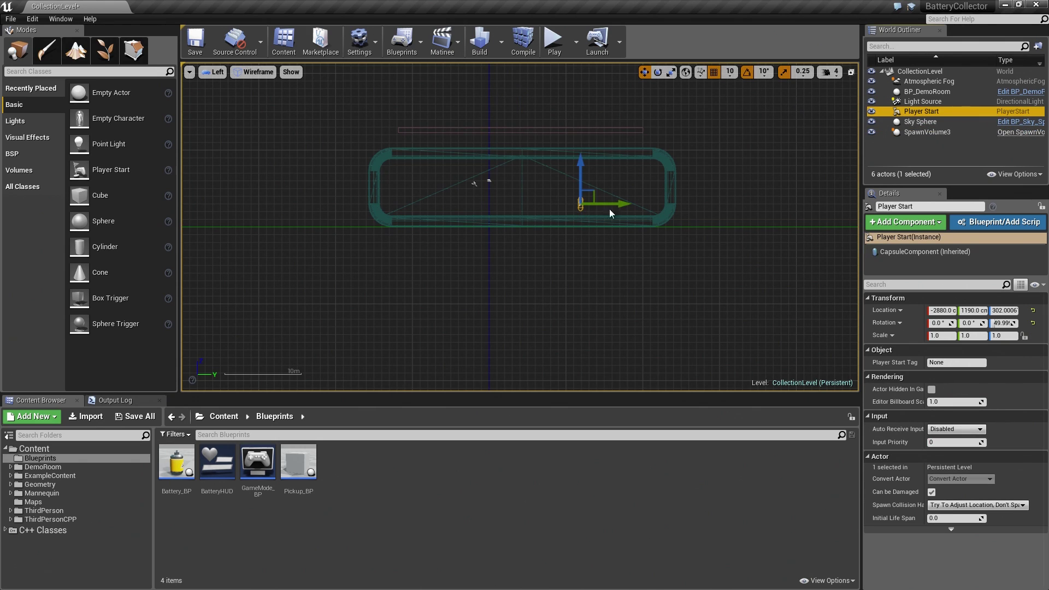
pyautogui.moveTo(618, 205); pyautogui.dragTo(558, 204)
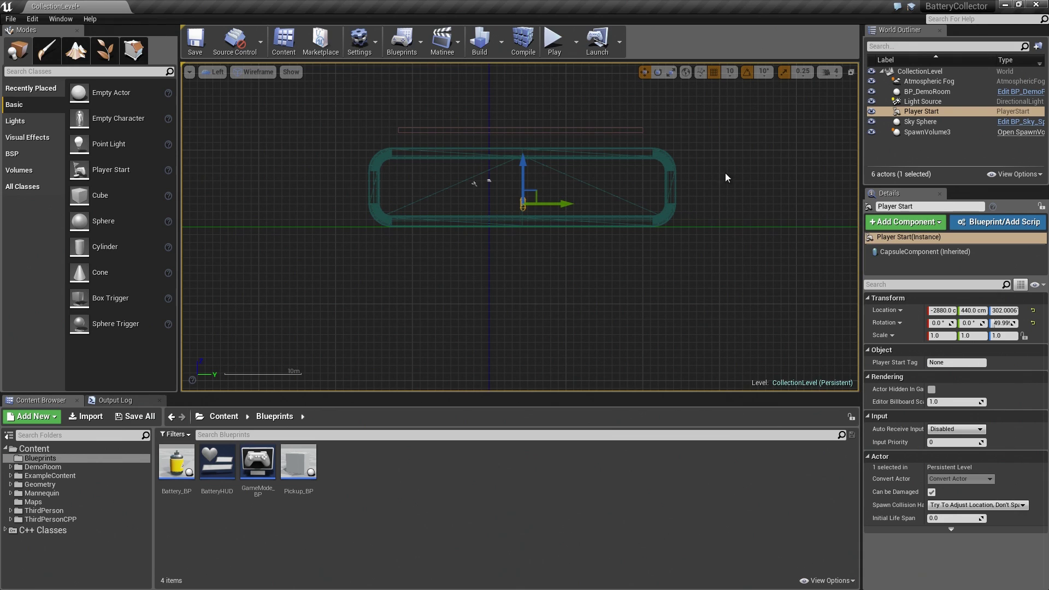
# In Top view, move Player Start to X -2700, Y 380, then return to Perspective
pyautogui.click(212, 73)
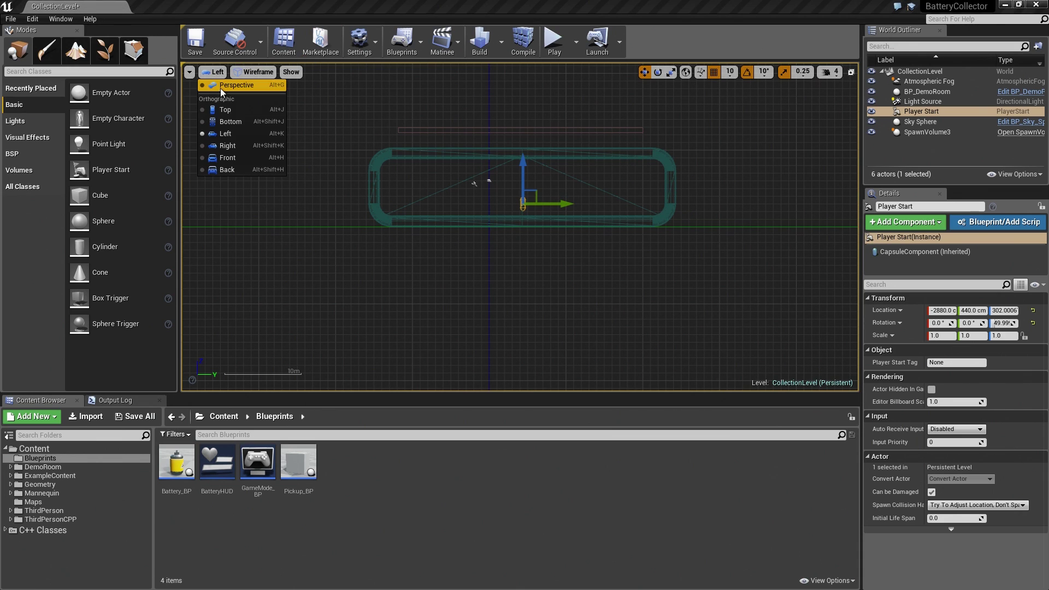
pyautogui.click(220, 112)
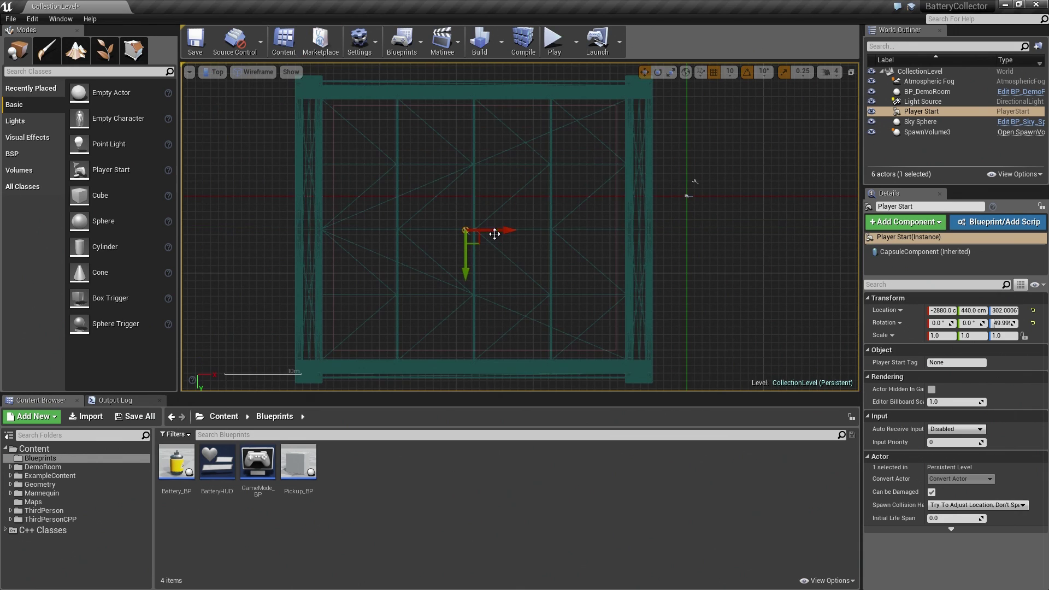
pyautogui.moveTo(467, 270); pyautogui.dragTo(479, 267)
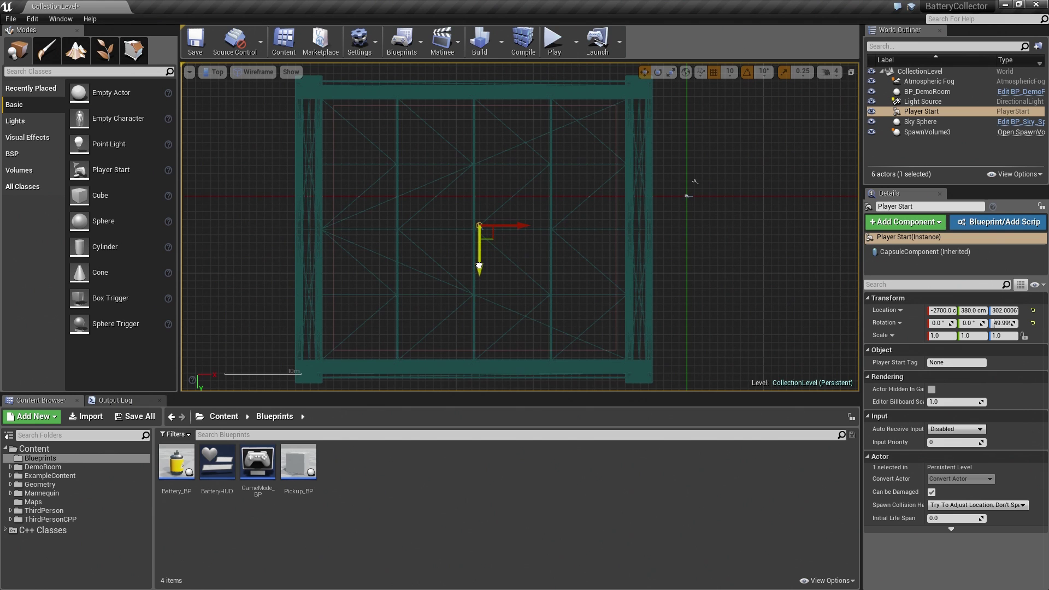
pyautogui.click(215, 73)
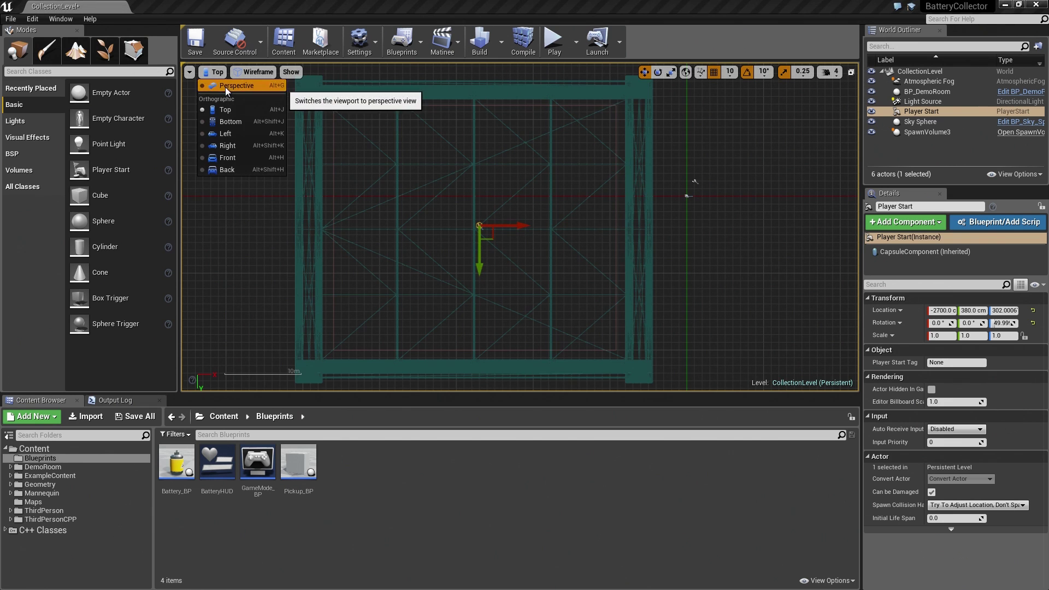
pyautogui.click(236, 85)
# Play the level, running with WASD and collecting batteries with C until Game Over
pyautogui.hotkey('alt', 'p')
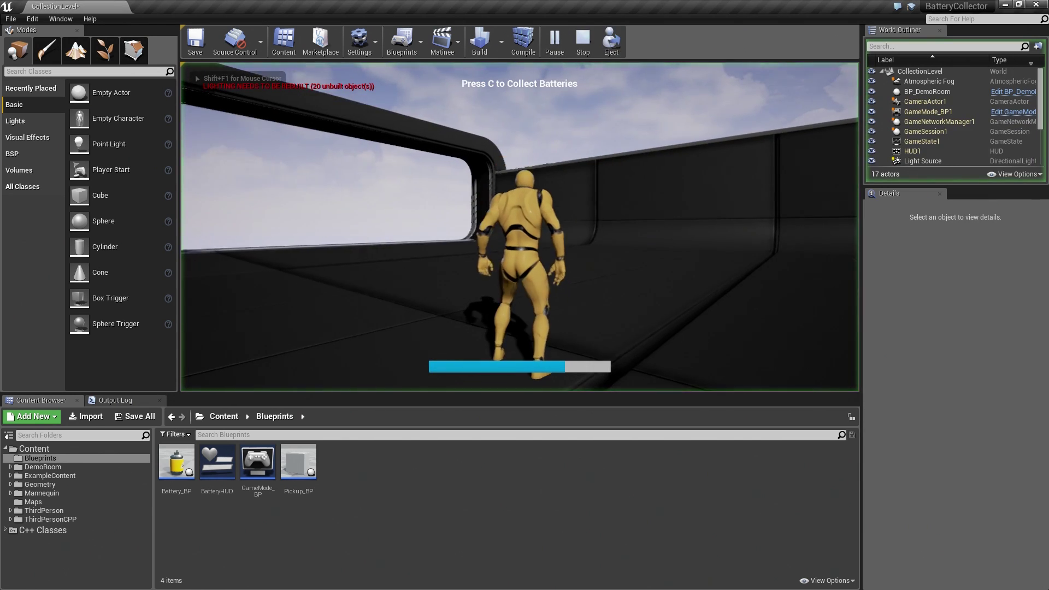
pyautogui.press('w')
pyautogui.press('w')
pyautogui.press('c')
pyautogui.press('w')
pyautogui.press('w')
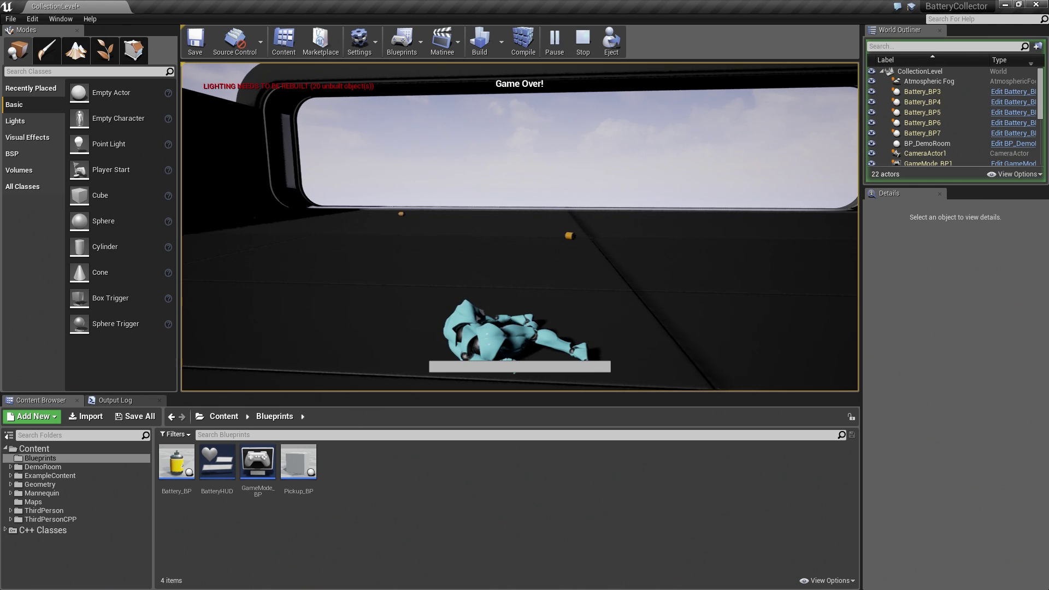
# Stop the play session with Esc and start the lighting build
pyautogui.press('Escape')
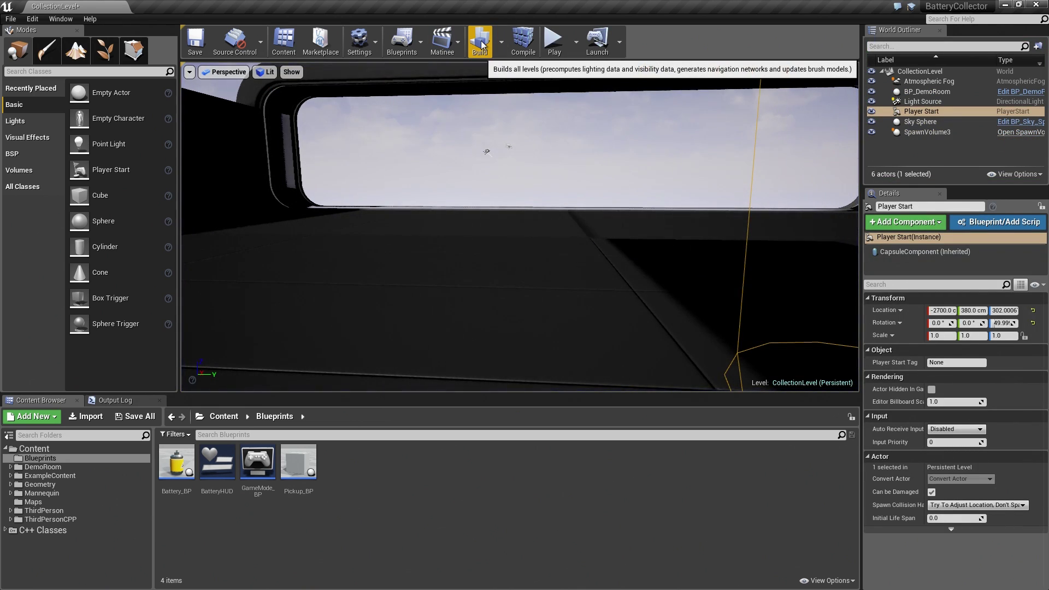
pyautogui.click(479, 40)
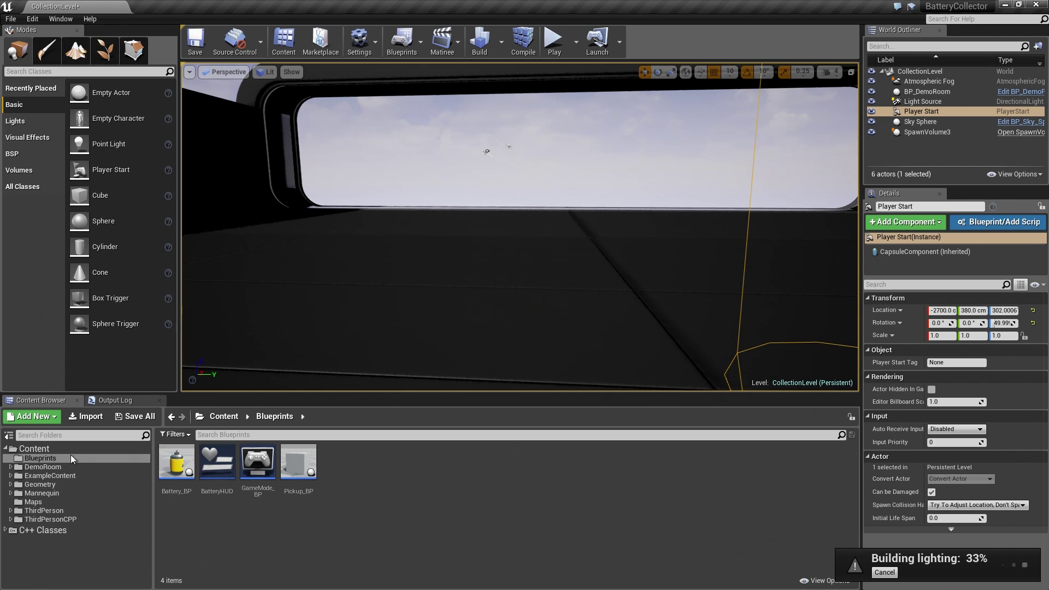
# Set GameMode_BP's Decay Rate to 0.05 and save the level
pyautogui.doubleClick(270, 464)
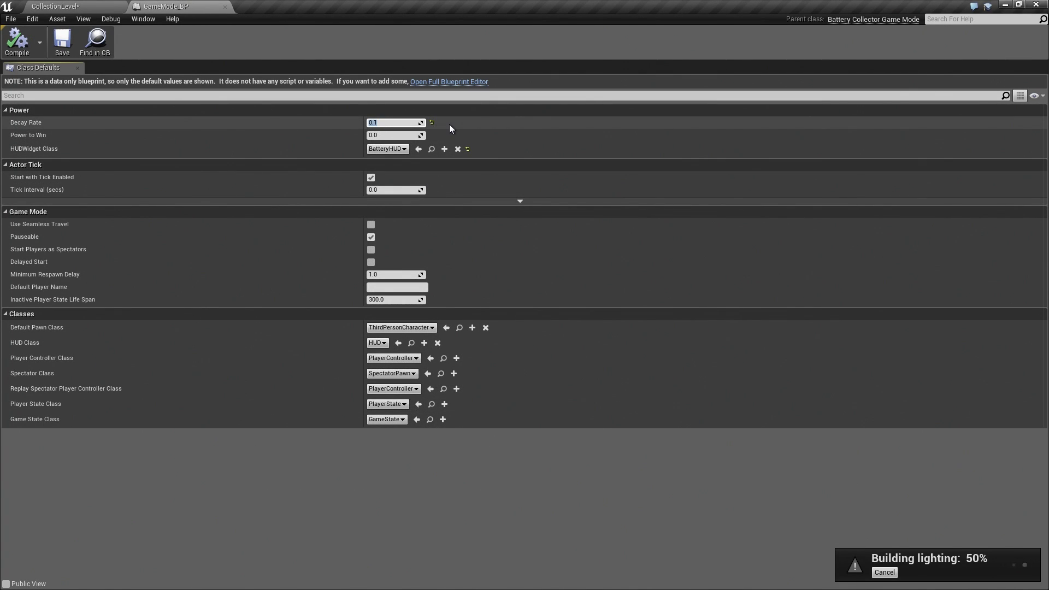
pyautogui.write('0.05')
pyautogui.press('Return')
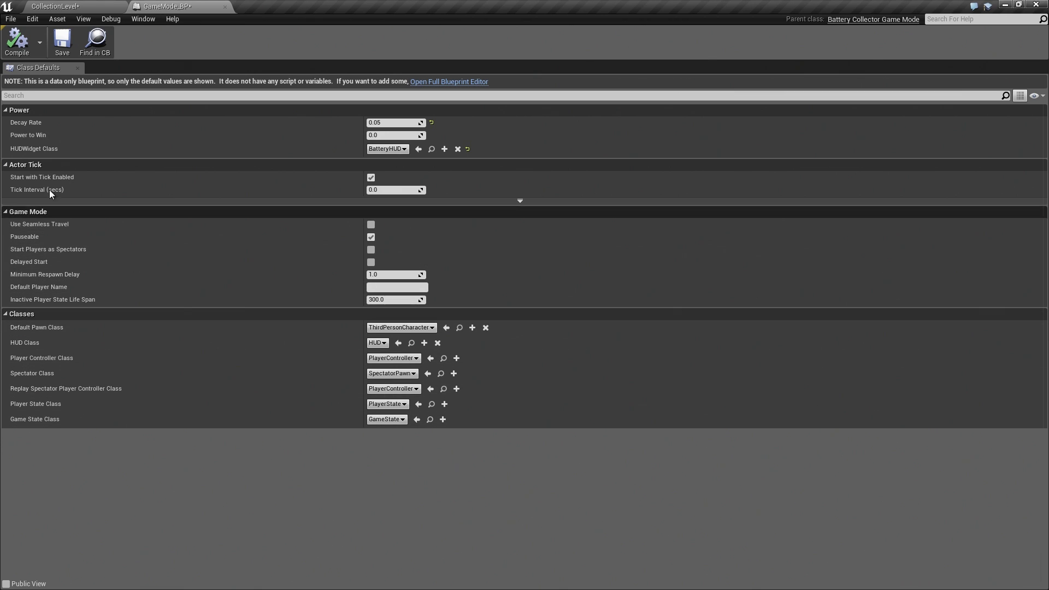
pyautogui.click(58, 5)
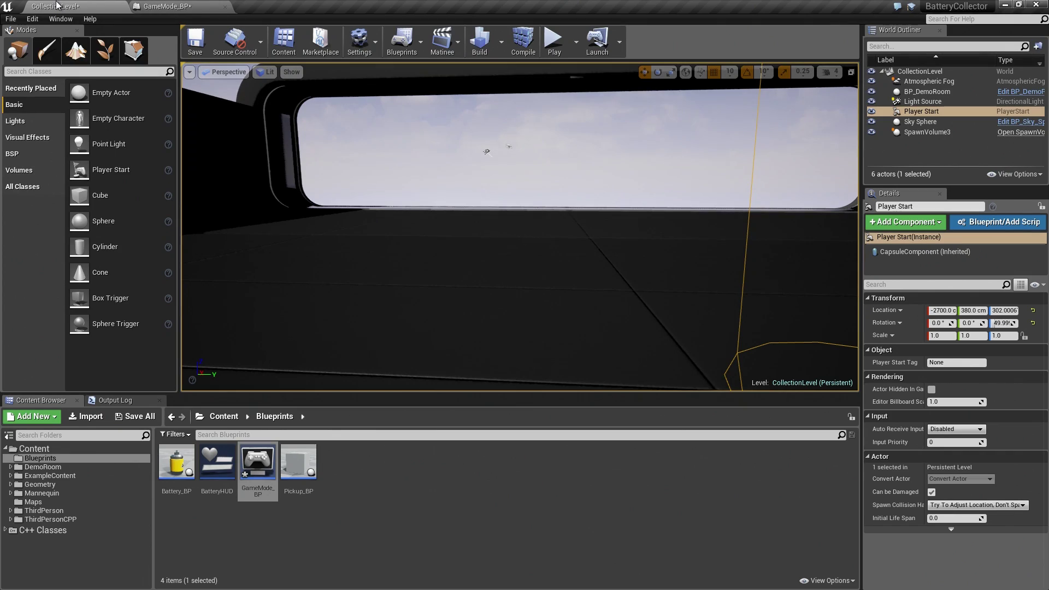
pyautogui.click(196, 41)
# Save the GameMode_BP blueprint and return to the level
pyautogui.click(164, 5)
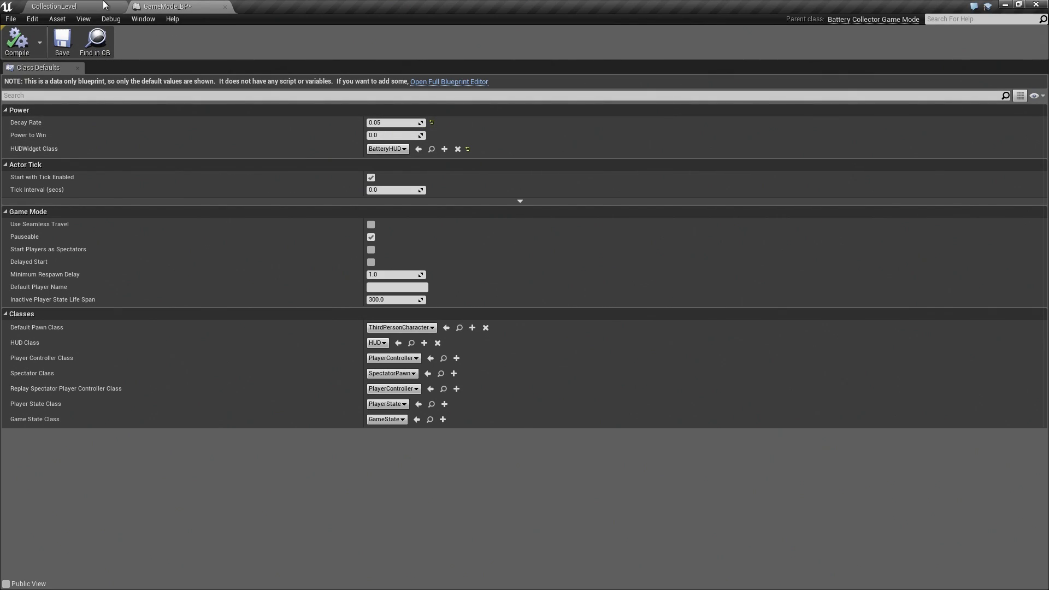
pyautogui.click(62, 39)
pyautogui.click(58, 5)
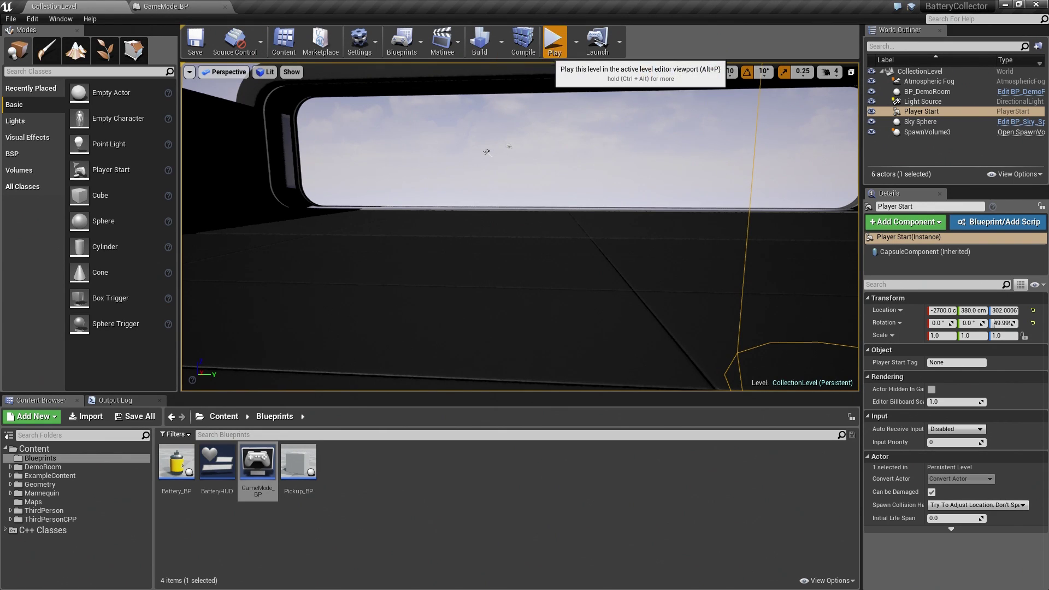
# Restart Play-in-Editor and run through the level, collecting the first batteries with C
pyautogui.click(555, 41)
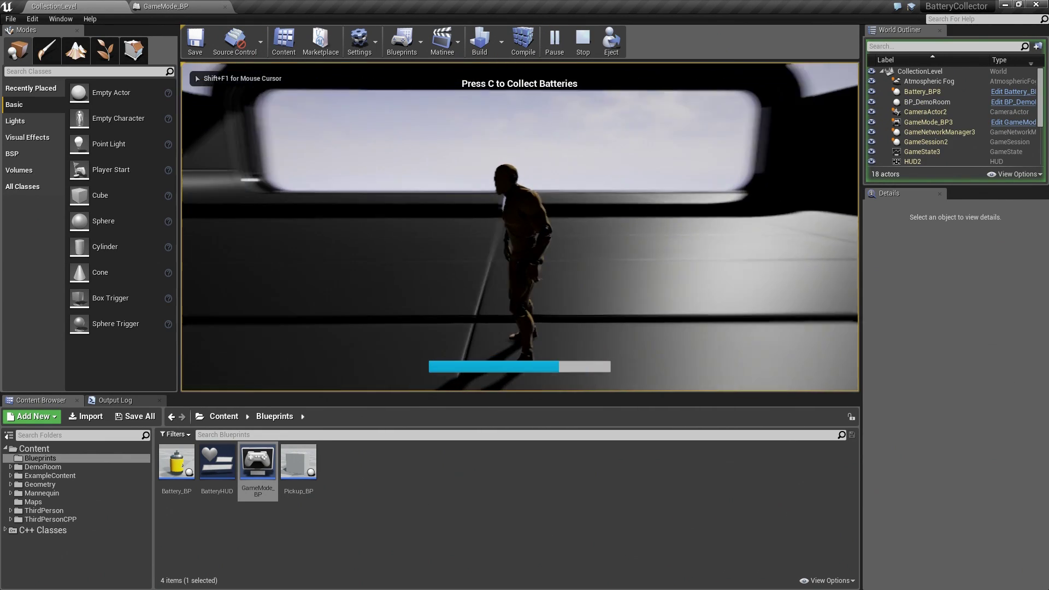
pyautogui.press('w')
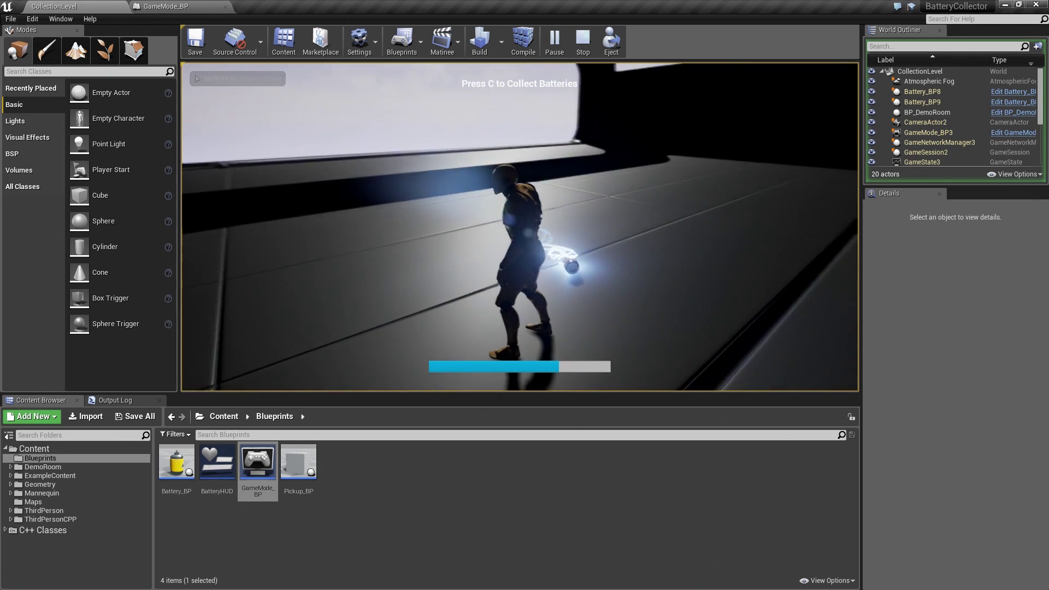
pyautogui.press('w')
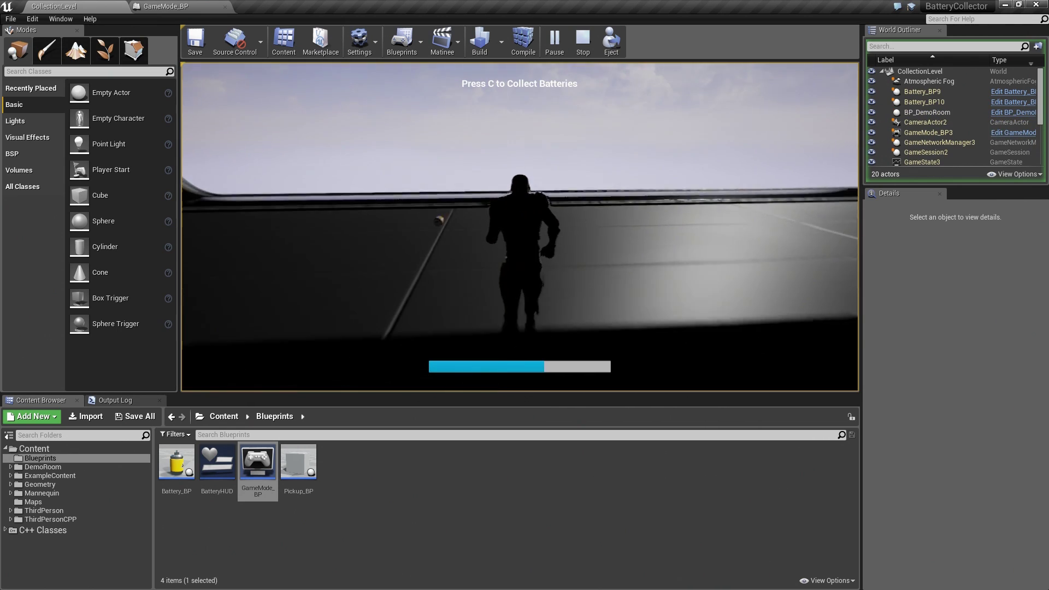
pyautogui.press('w')
pyautogui.press('c')
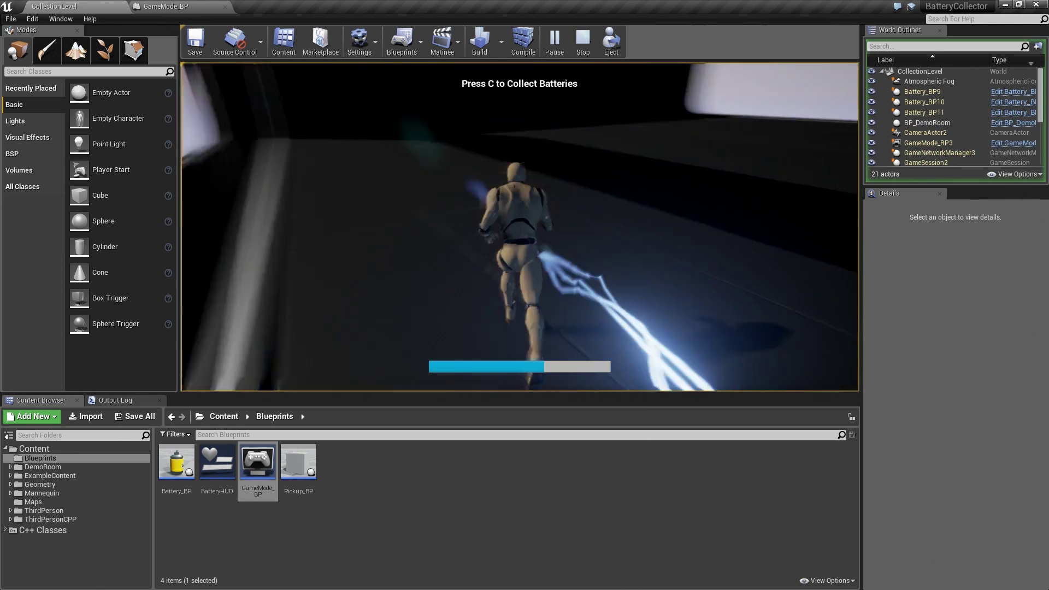
pyautogui.press('w')
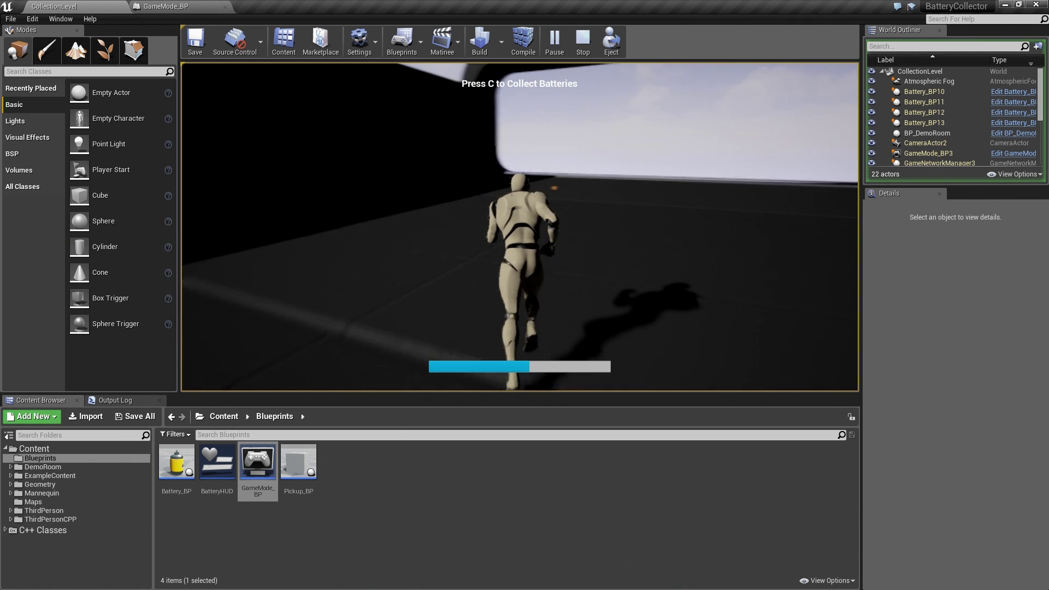
pyautogui.press('w')
pyautogui.press('c')
pyautogui.press('w')
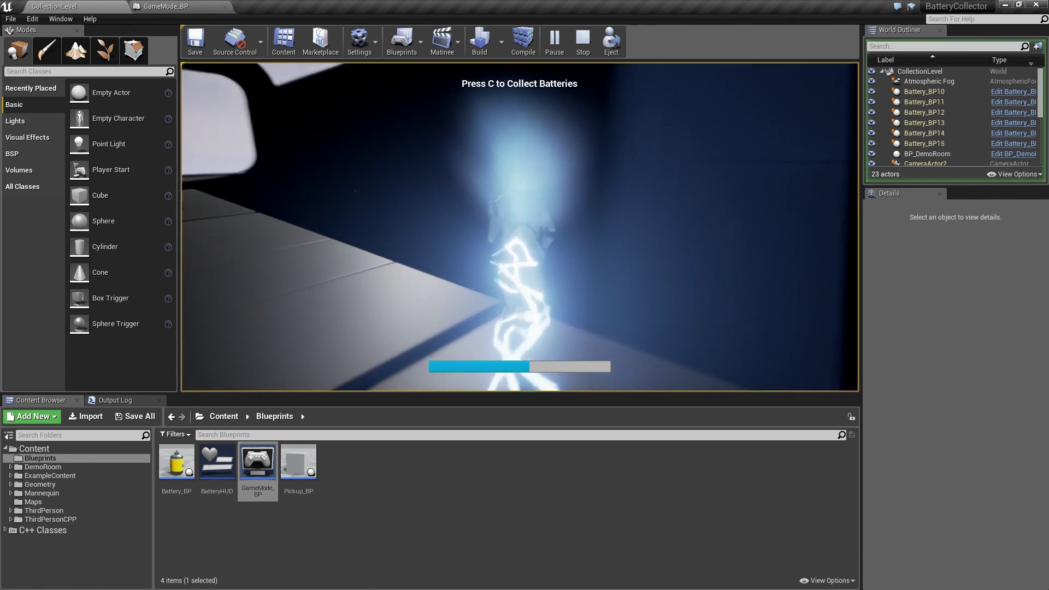
pyautogui.press('w')
pyautogui.press('c')
pyautogui.press('w')
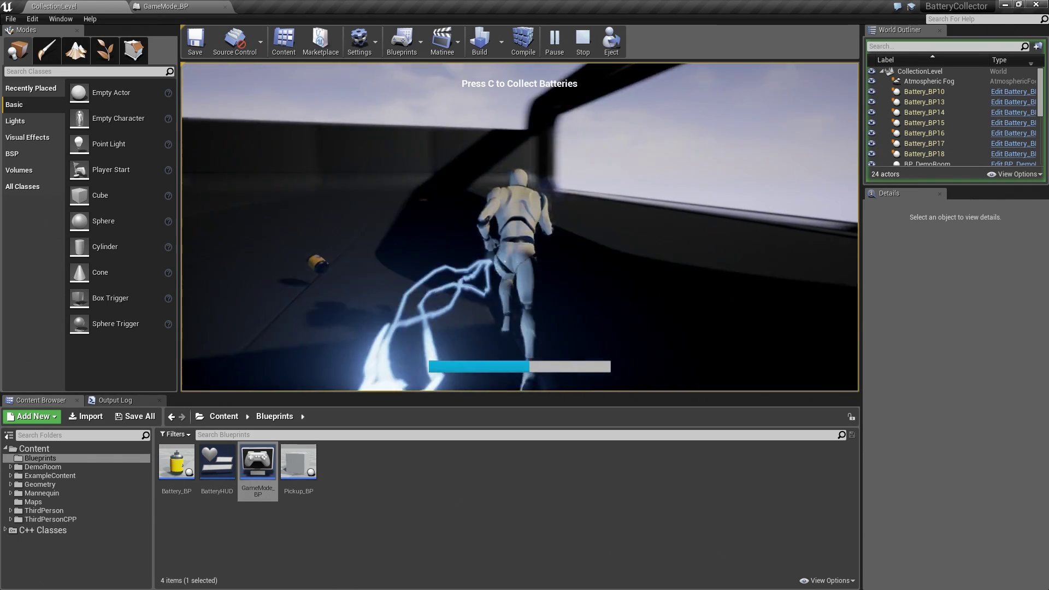
pyautogui.press('c')
pyautogui.press('w')
pyautogui.press('w')
pyautogui.press('c')
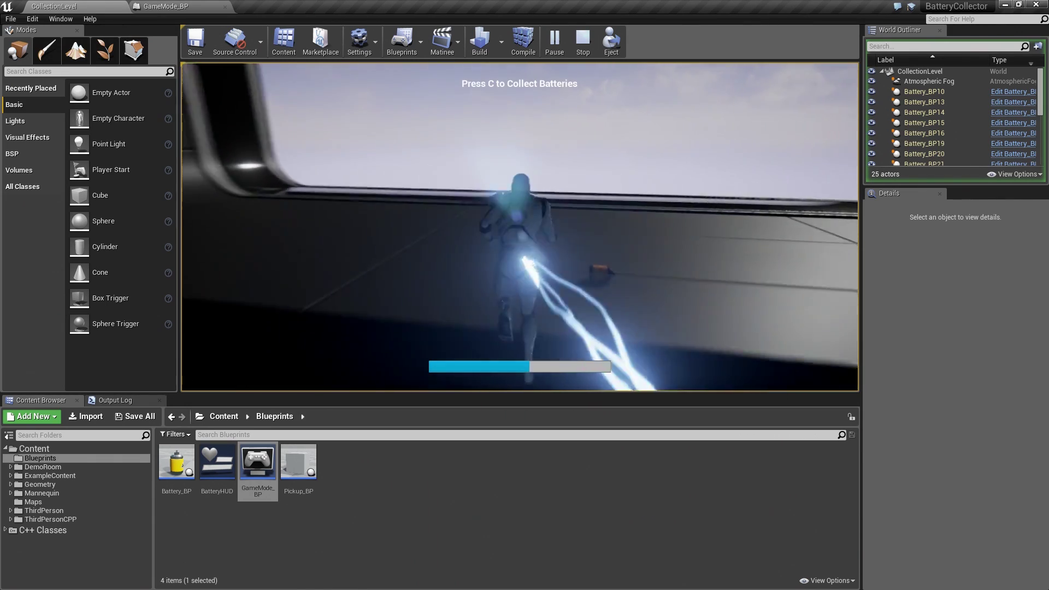
# Keep collecting batteries around the room until the power bar is nearly full
pyautogui.press('w')
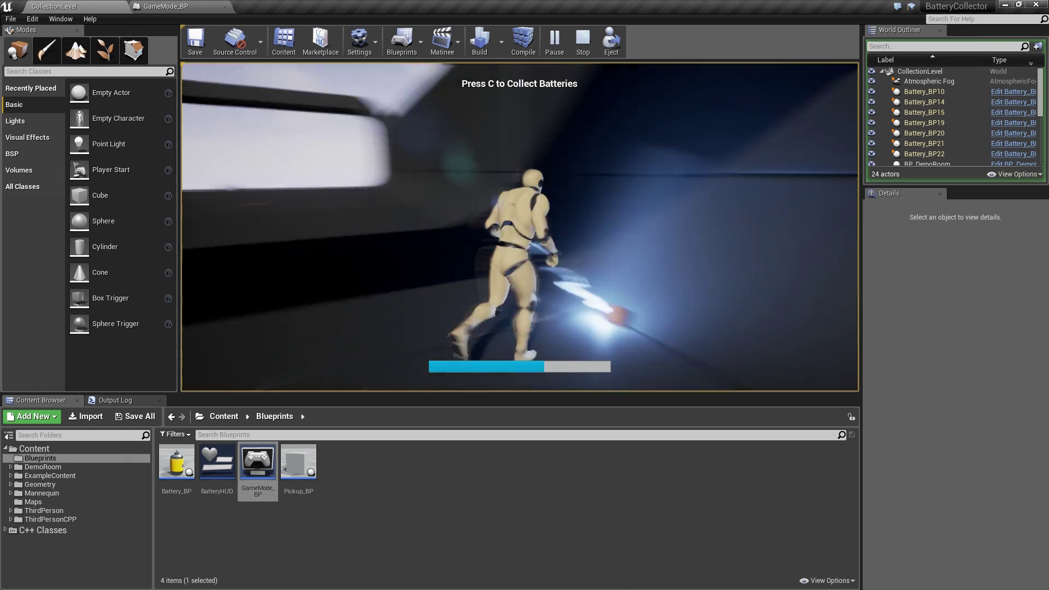
pyautogui.press('c')
pyautogui.press('w')
pyautogui.press('c')
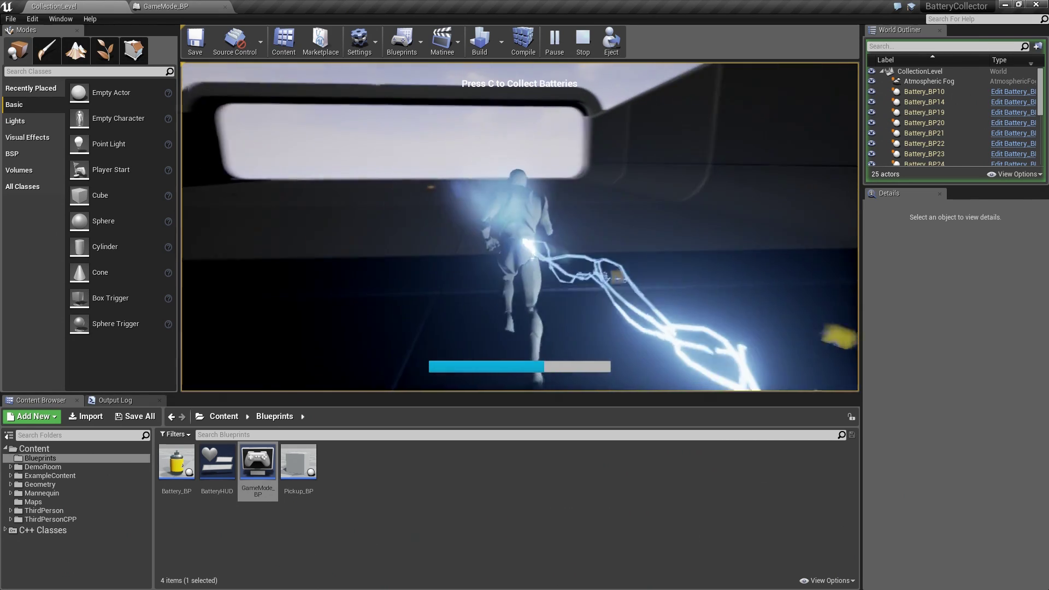
pyautogui.press('w')
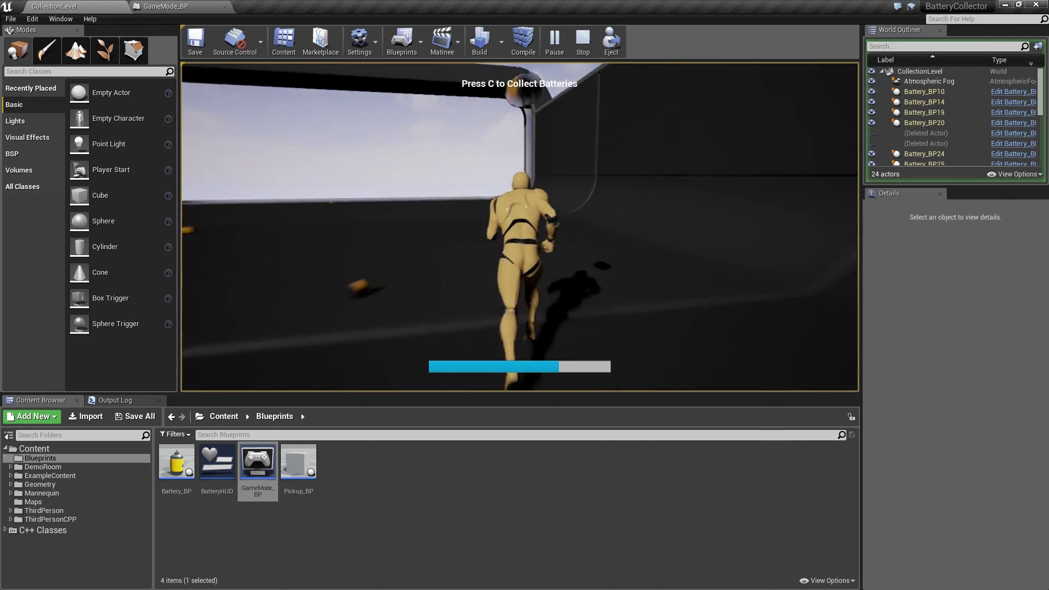
pyautogui.press('w')
pyautogui.press('c')
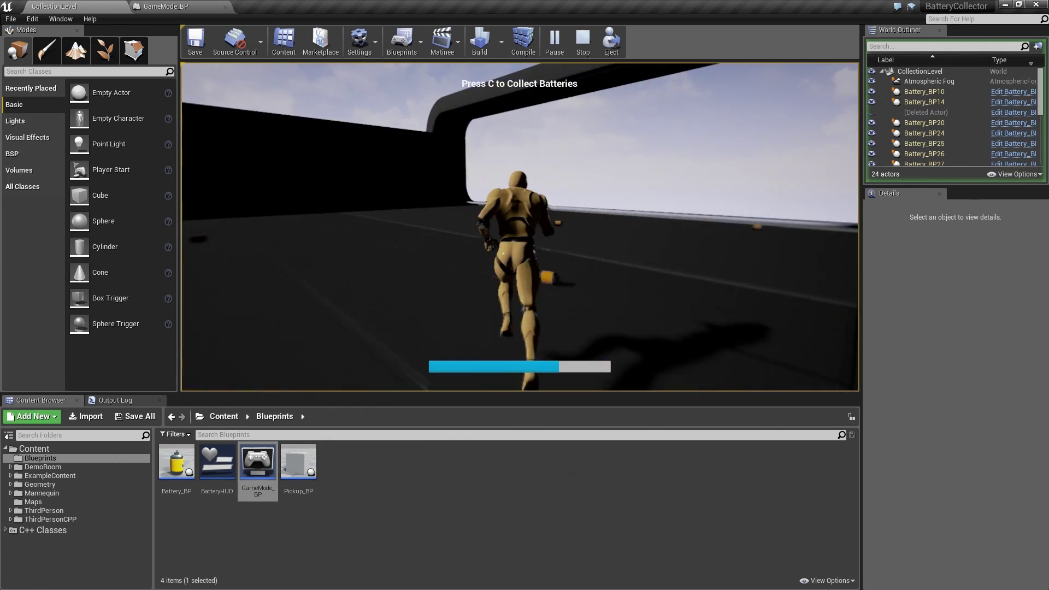
pyautogui.press('w')
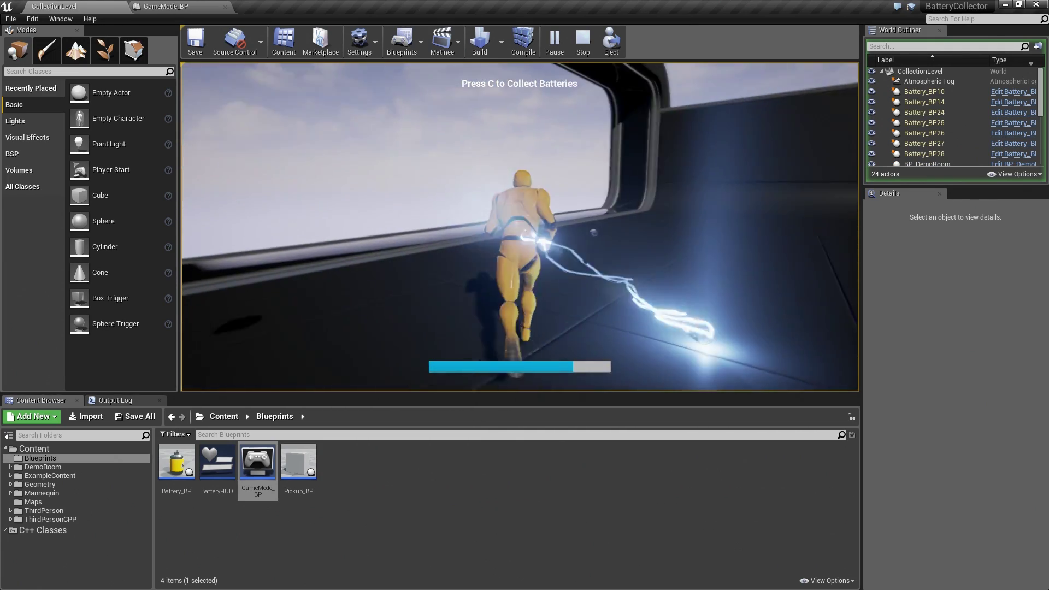
pyautogui.press('c')
pyautogui.press('w')
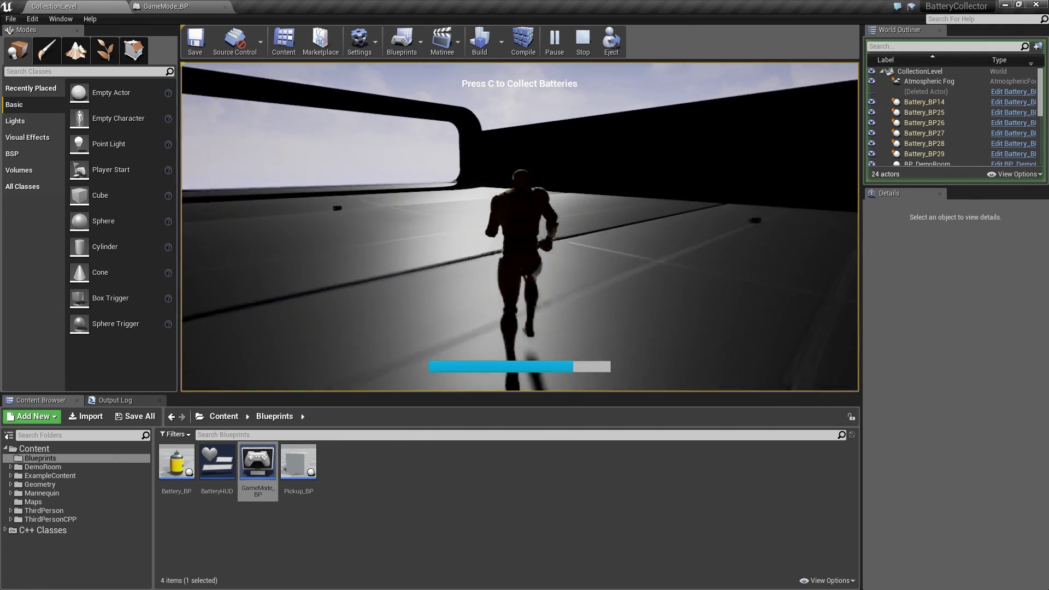
pyautogui.press('c')
pyautogui.press('w')
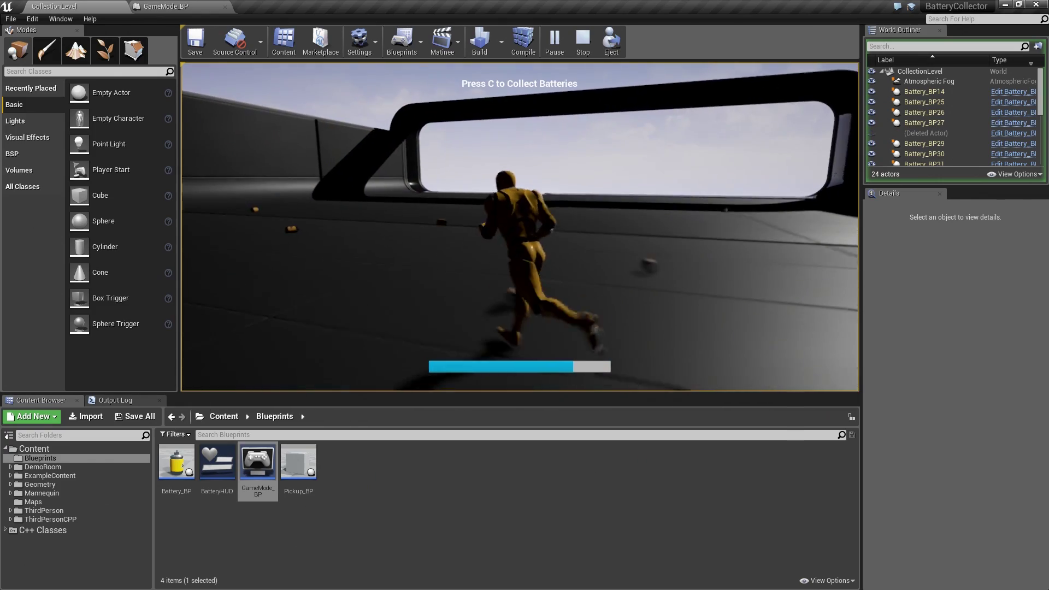
pyautogui.press('c')
pyautogui.press('w')
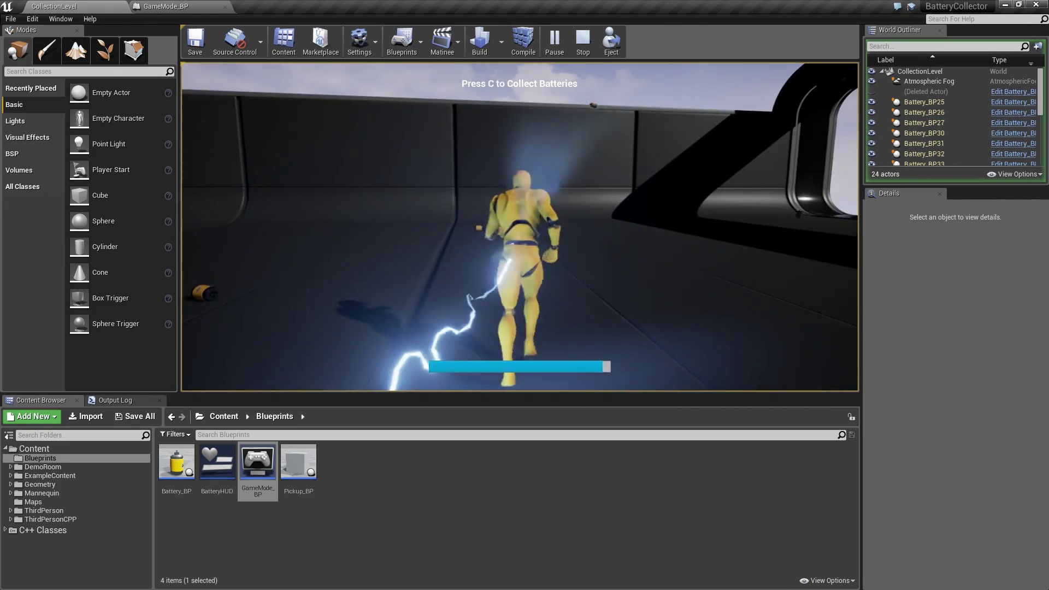
pyautogui.press('c')
# Grab the final batteries, look around after the win, then stop Play-in-Editor with Esc
pyautogui.press('w')
pyautogui.press('c')
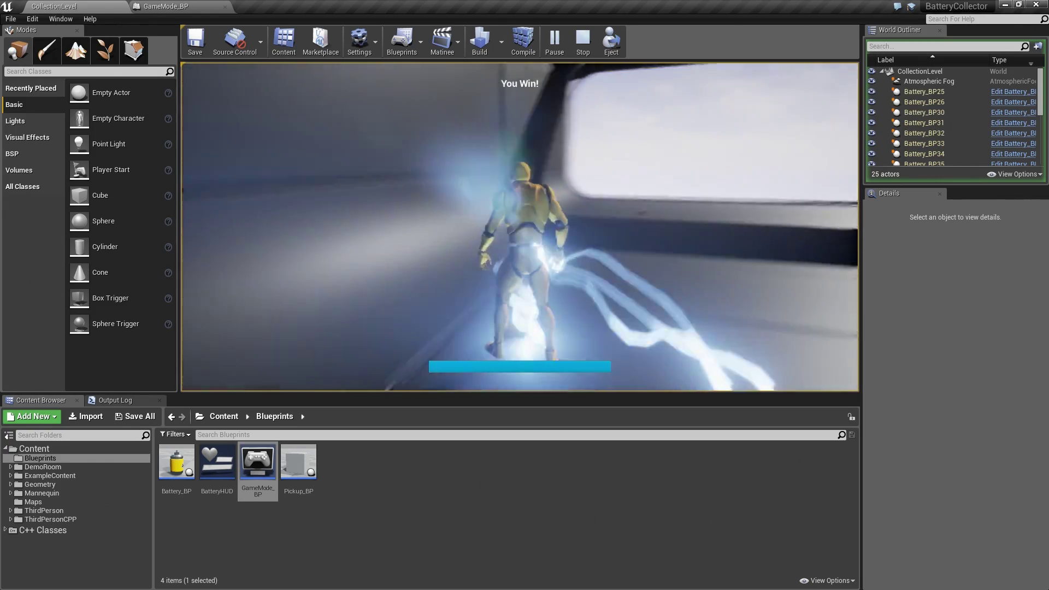
pyautogui.press('w')
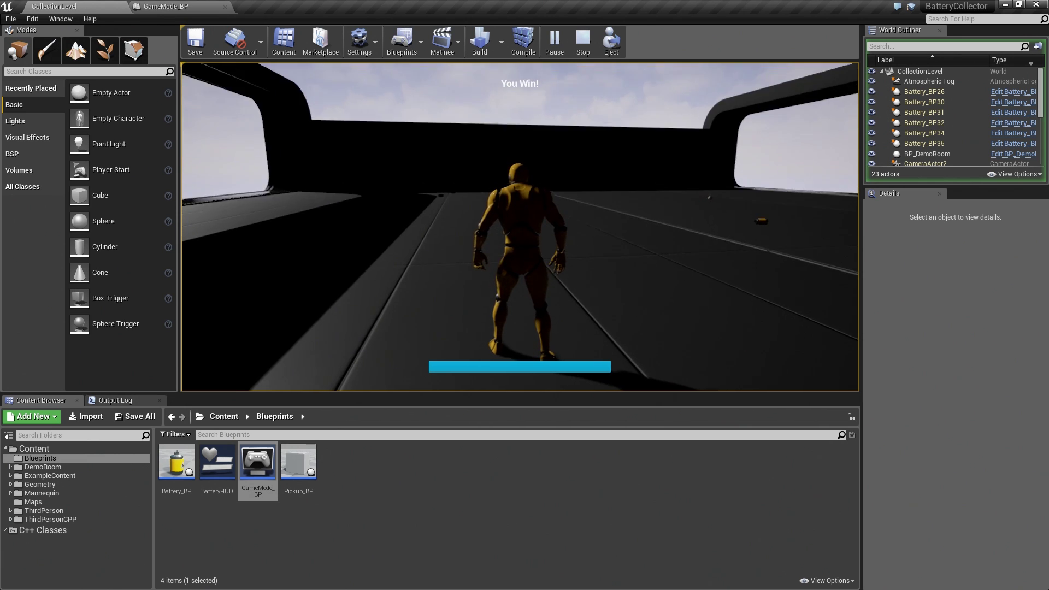
pyautogui.press('w')
pyautogui.press('w')
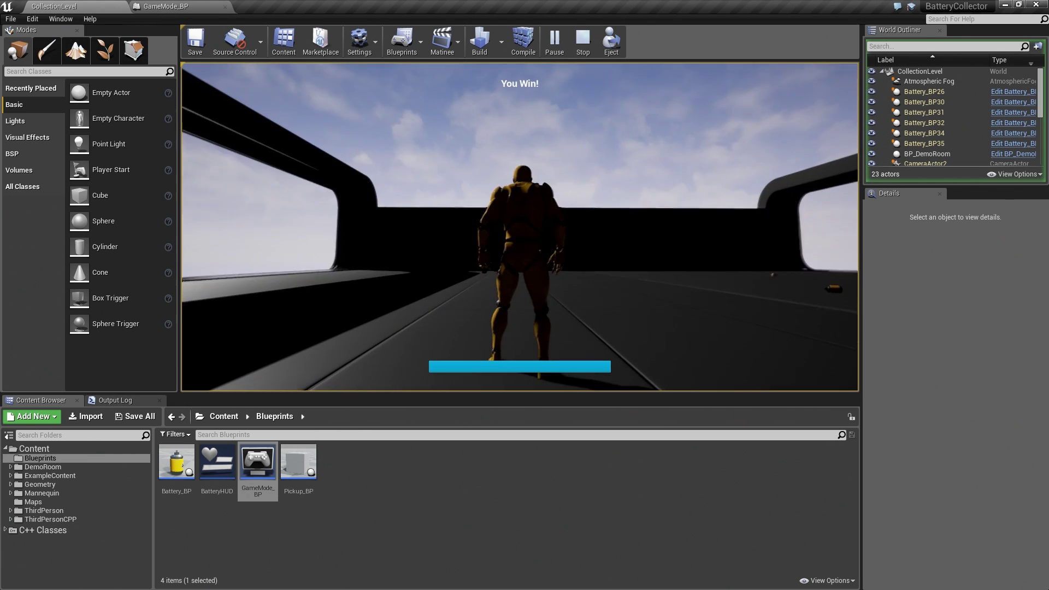
pyautogui.press('w')
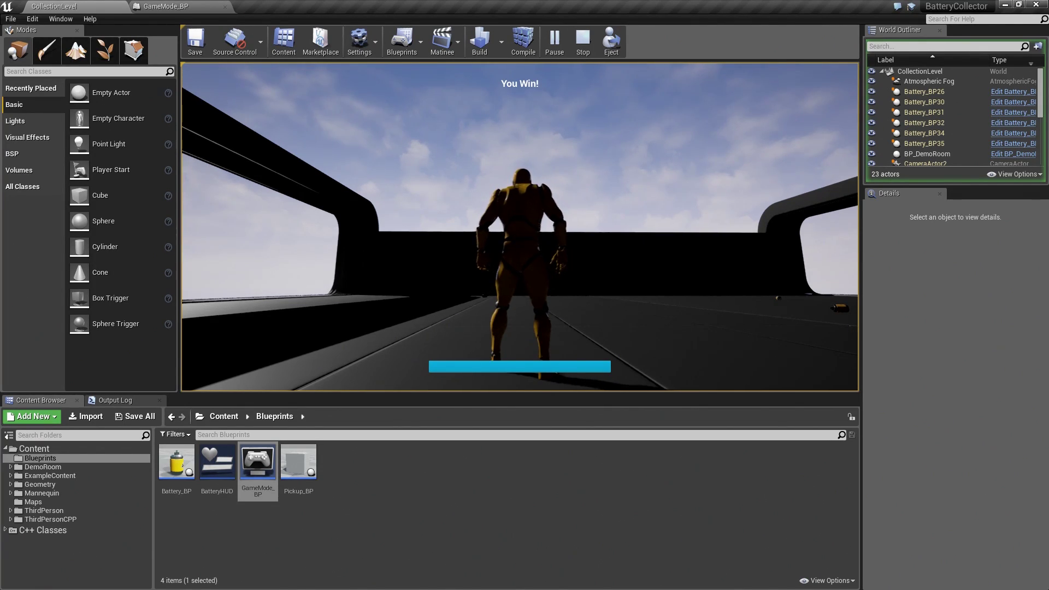
pyautogui.press('w')
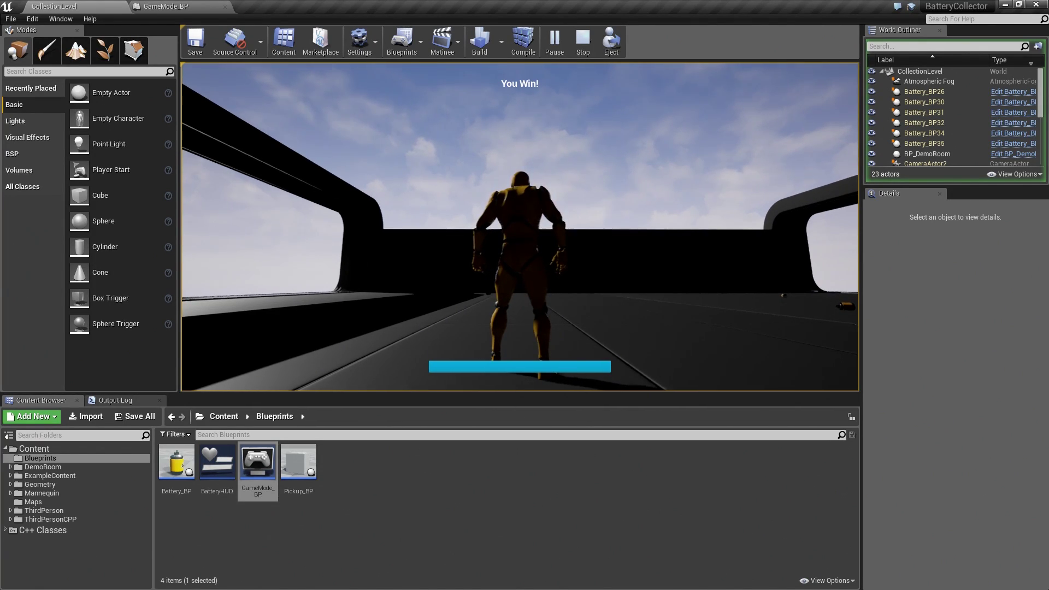
pyautogui.press('Escape')
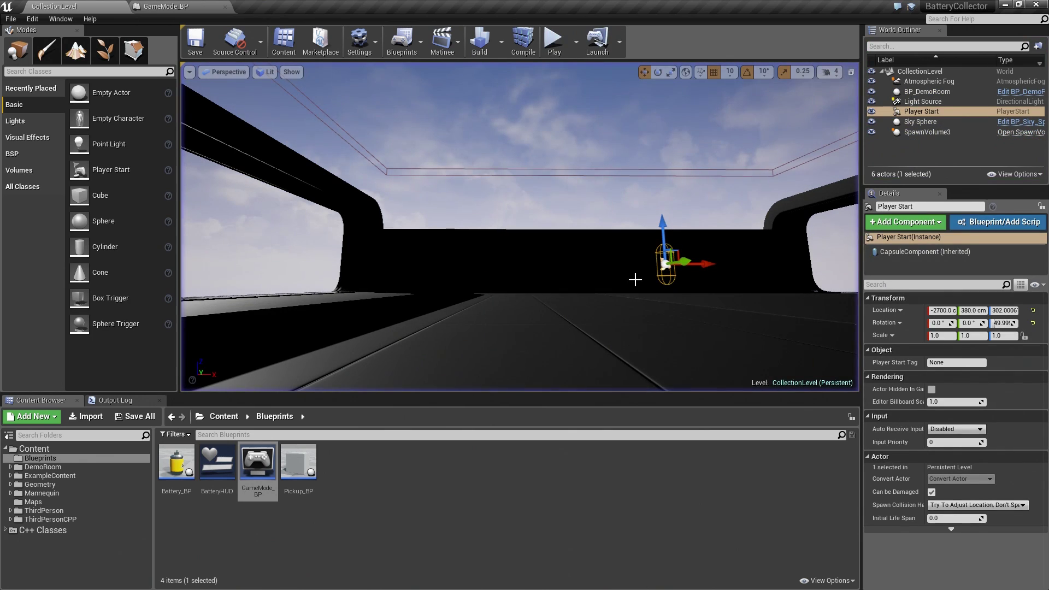
# Open the BatteryHUD widget and select its Text Block in the Hierarchy
pyautogui.doubleClick(211, 470)
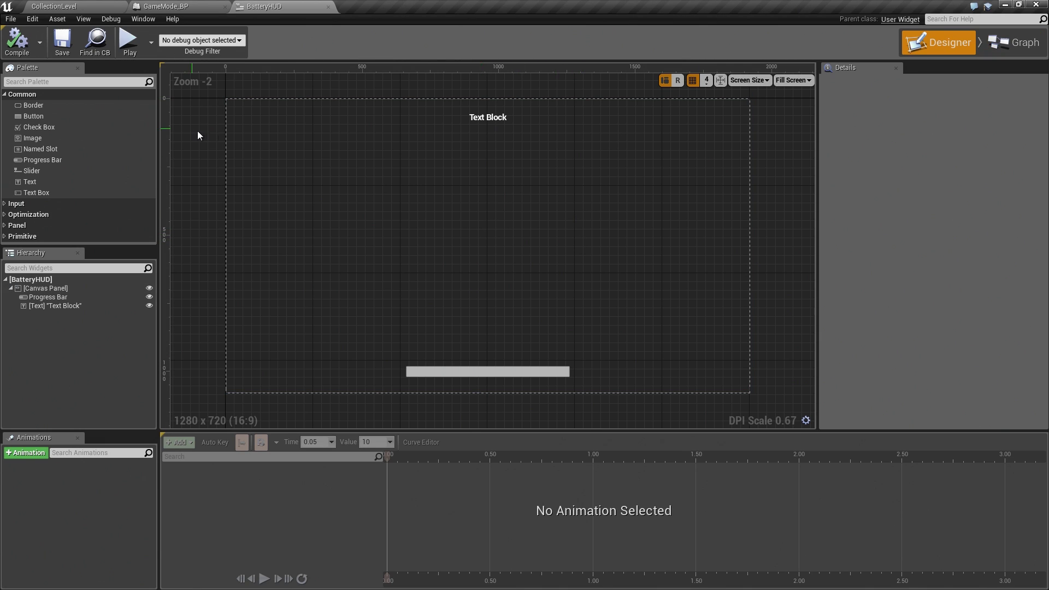
pyautogui.click(39, 306)
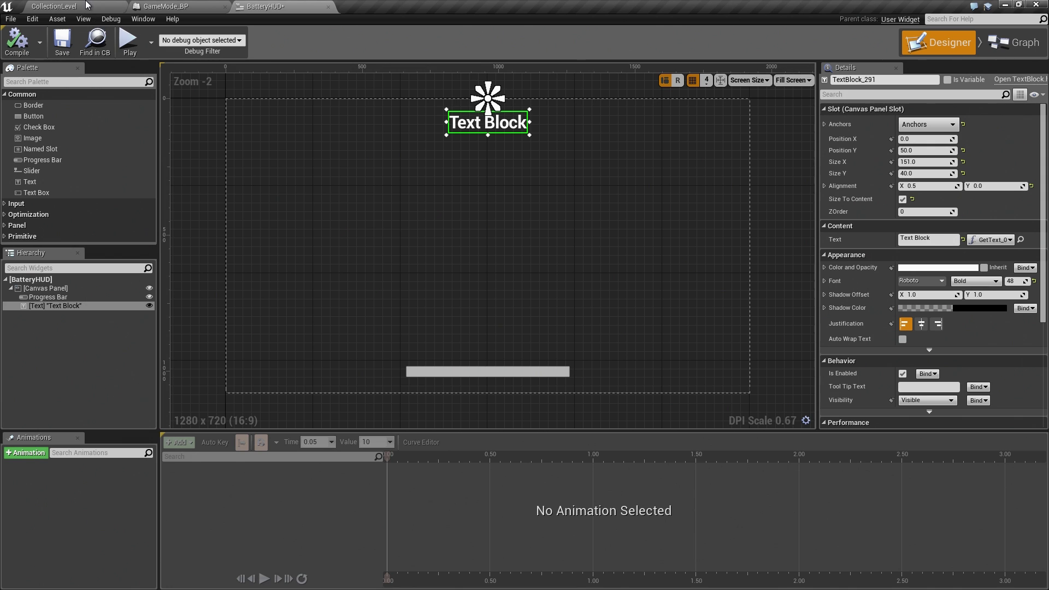
# Save the BatteryHUD widget and start play-testing, running through the level
pyautogui.click(62, 41)
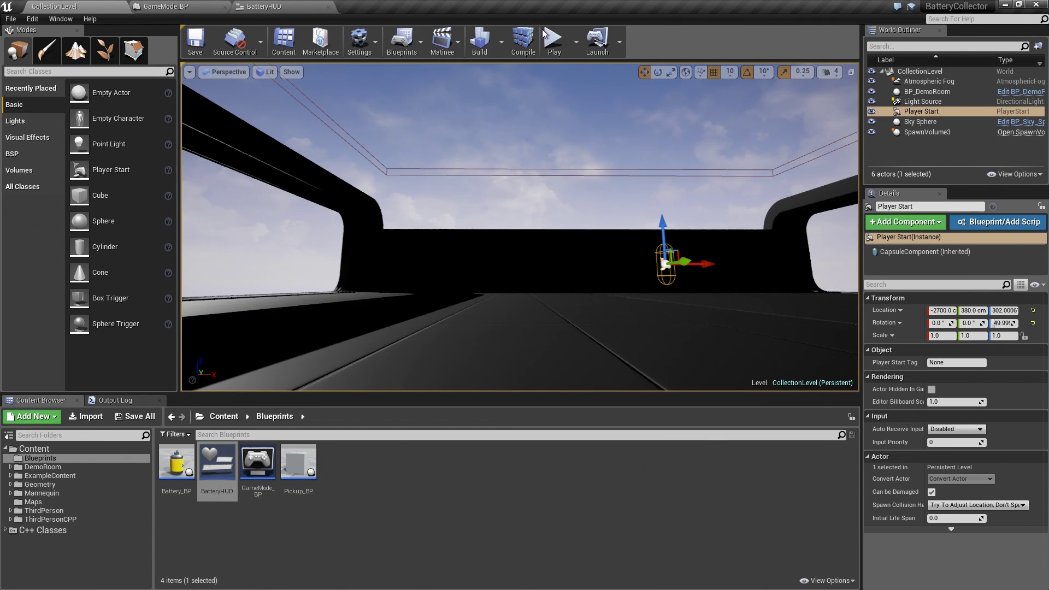
pyautogui.click(554, 39)
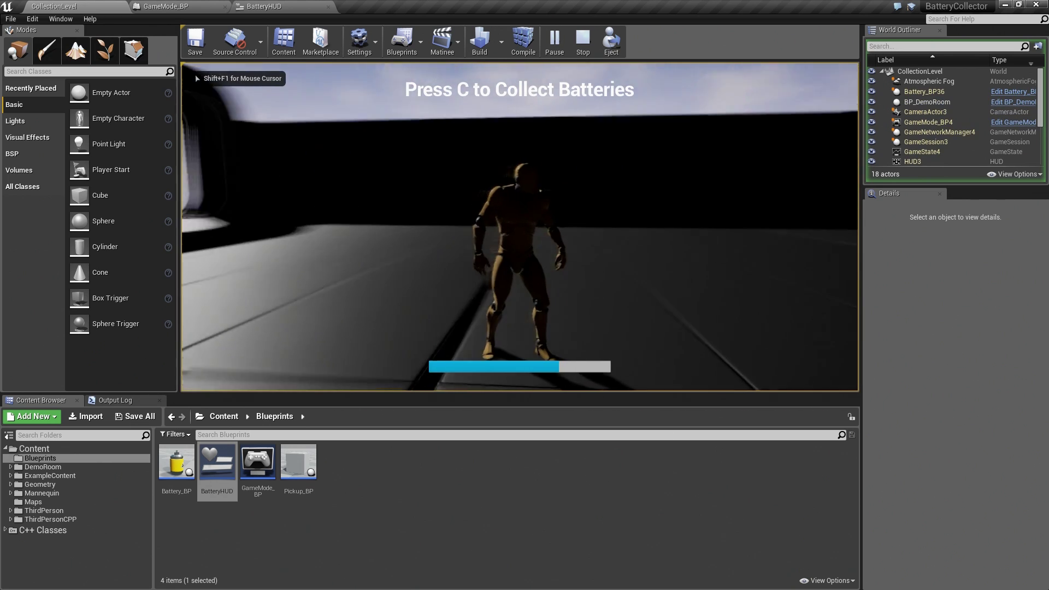
pyautogui.press('w')
pyautogui.press('w')
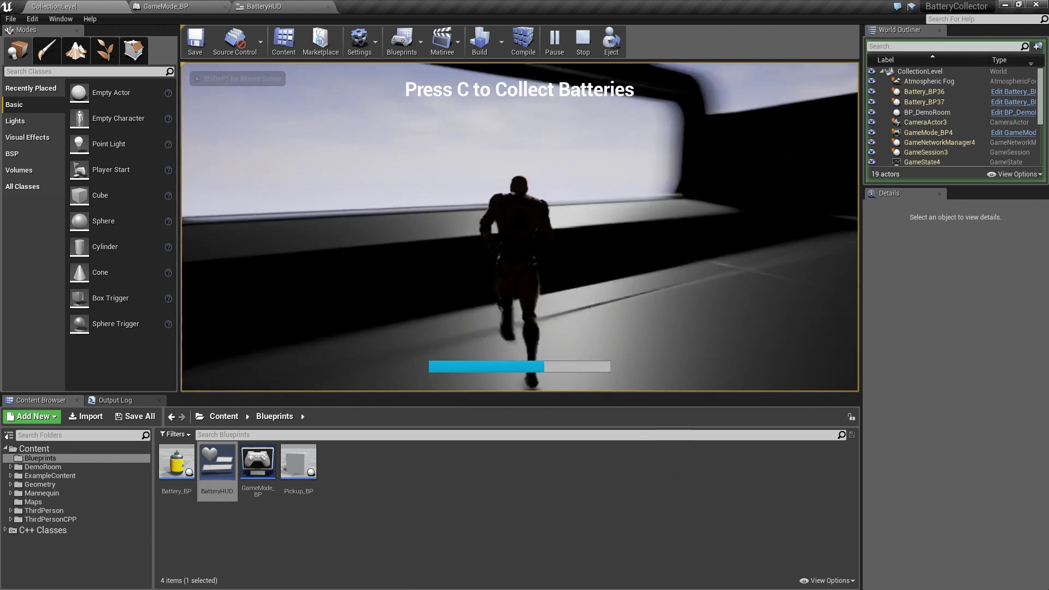
pyautogui.press('w')
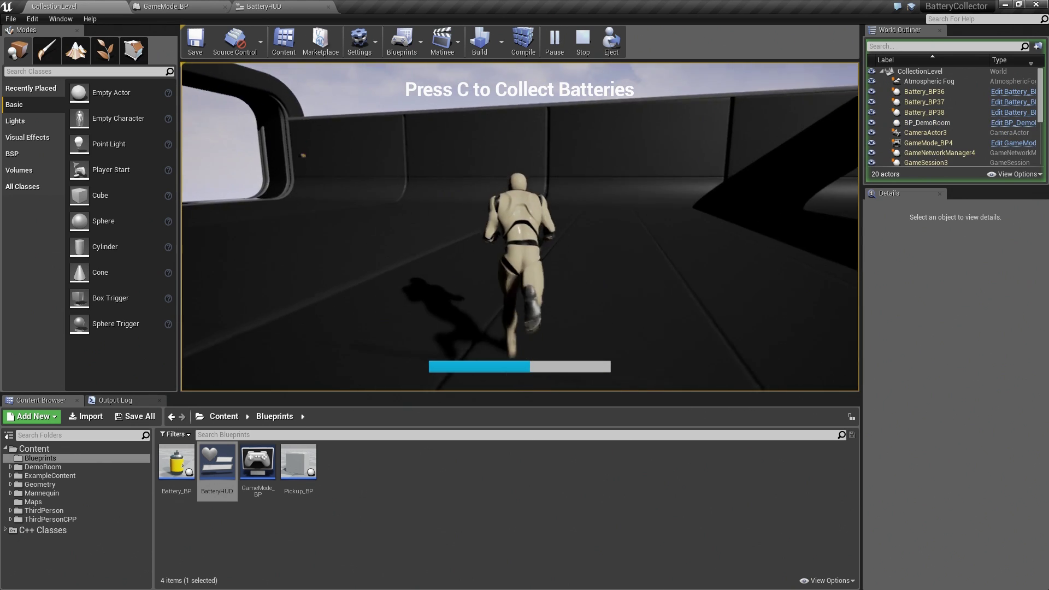
# Collect batteries with C while running through the room to raise the power bar
pyautogui.press('c')
pyautogui.press('w')
pyautogui.press('w')
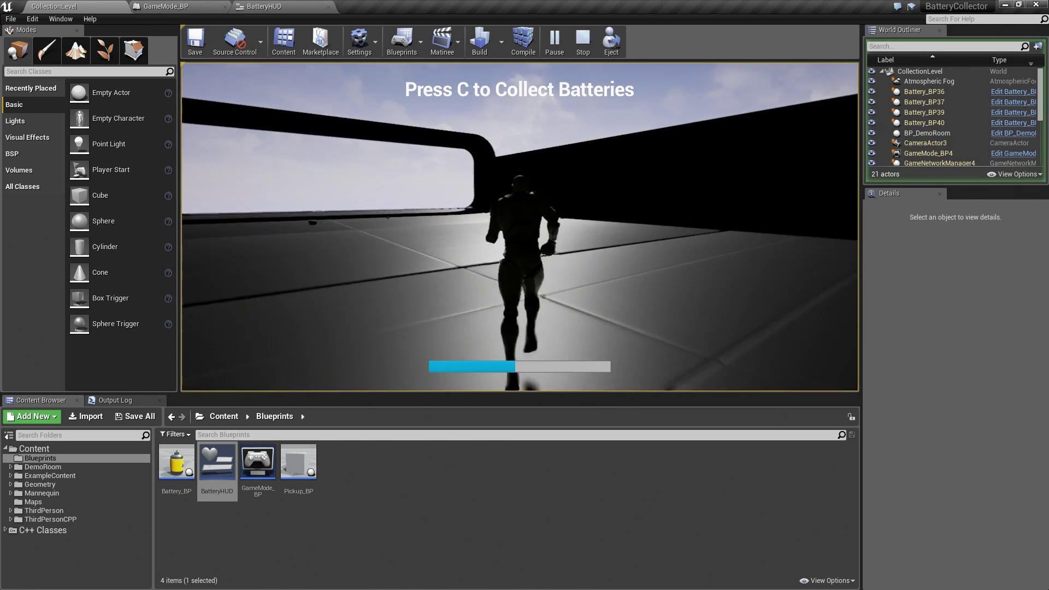
pyautogui.press('c')
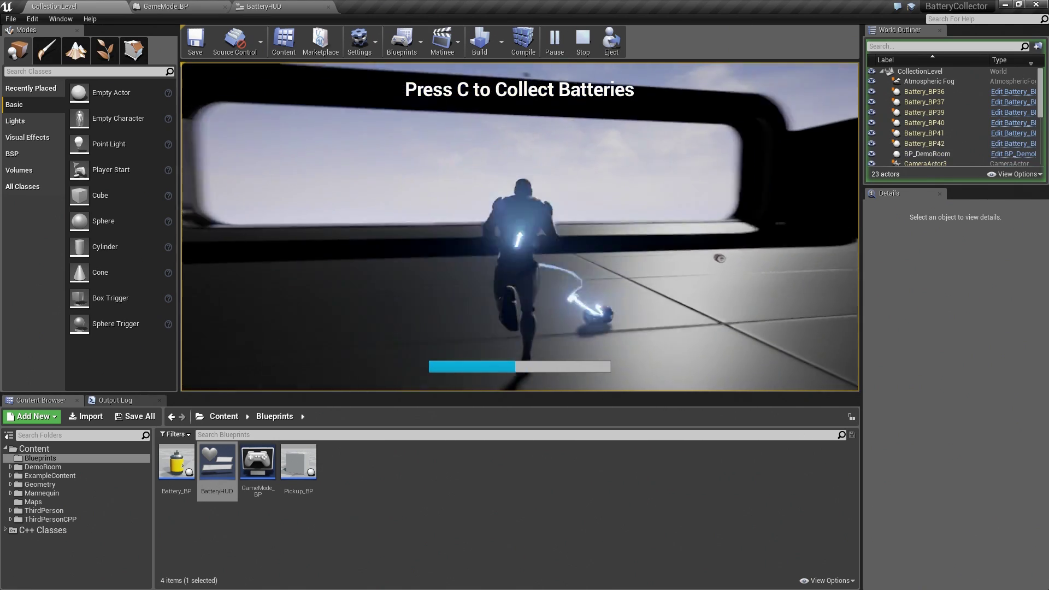
pyautogui.press('w')
pyautogui.press('c')
pyautogui.press('w')
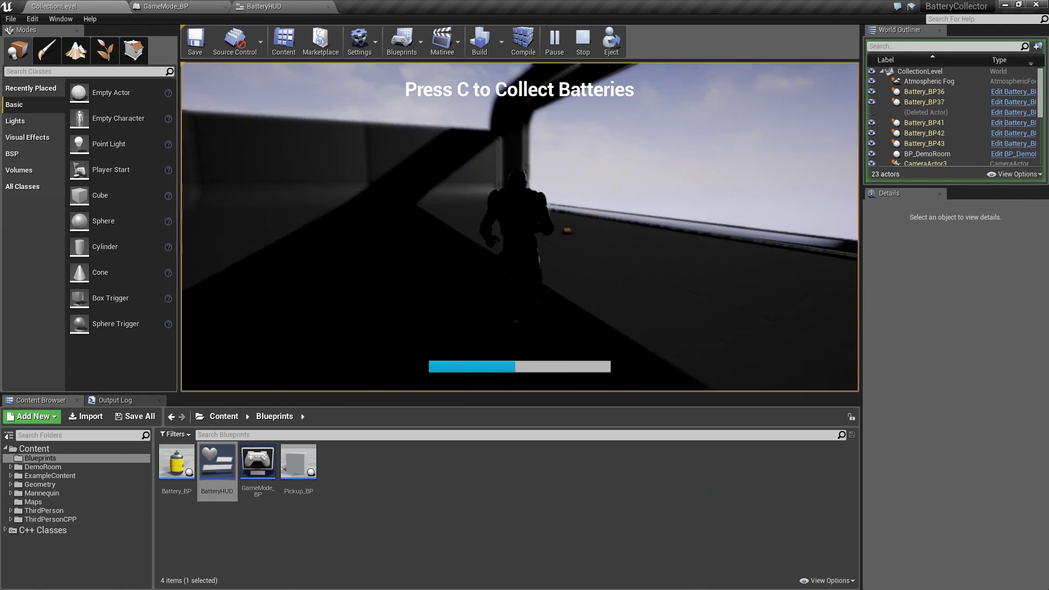
pyautogui.press('c')
pyautogui.press('w')
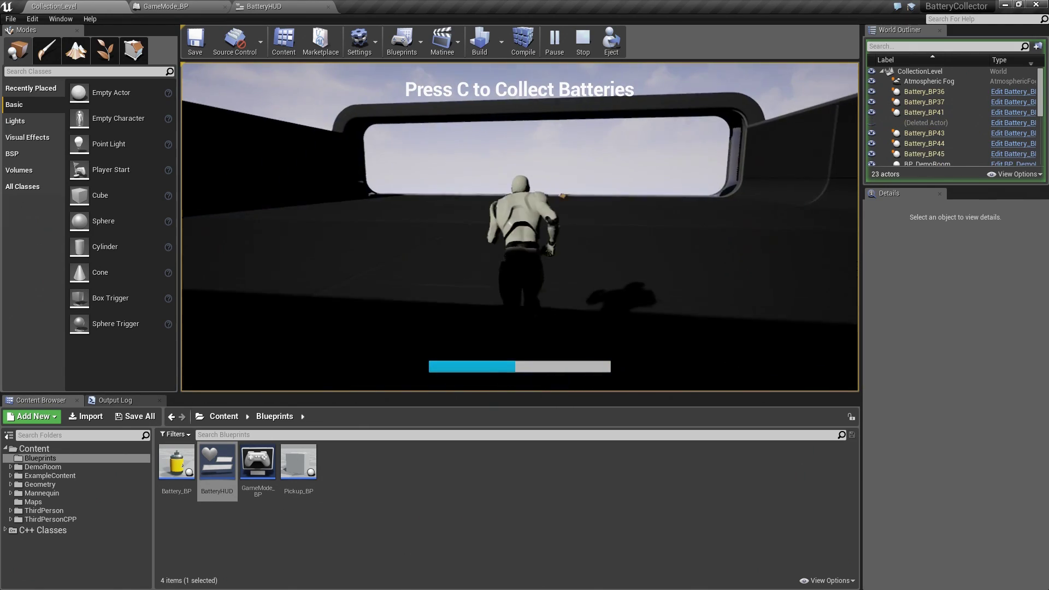
pyautogui.press('c')
# Turn toward the window and along the wall, collecting more batteries
pyautogui.press('w')
pyautogui.press('w')
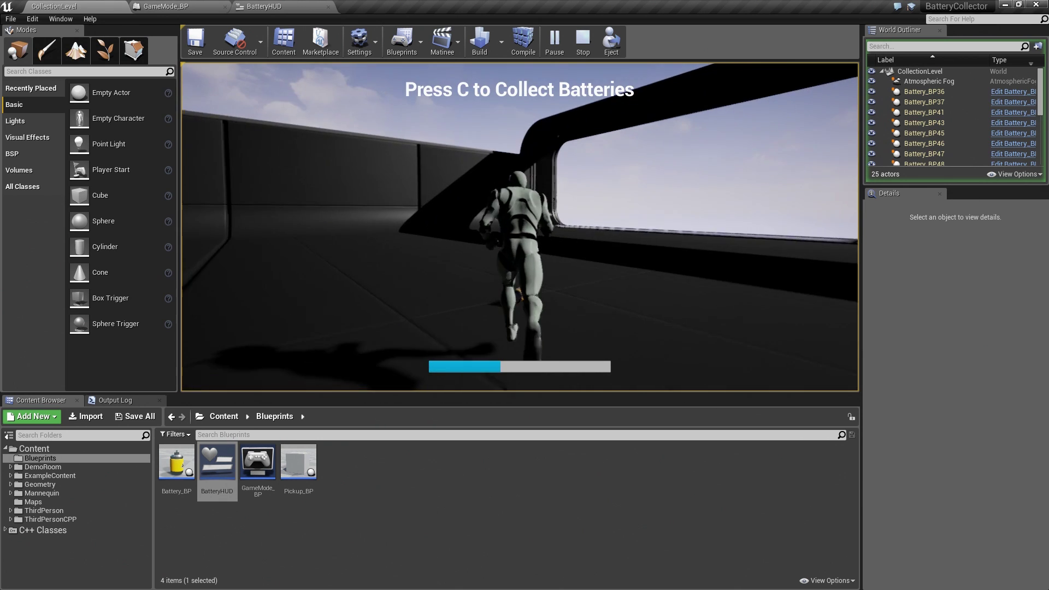
pyautogui.press('c')
pyautogui.press('w')
pyautogui.press('d')
pyautogui.press('w')
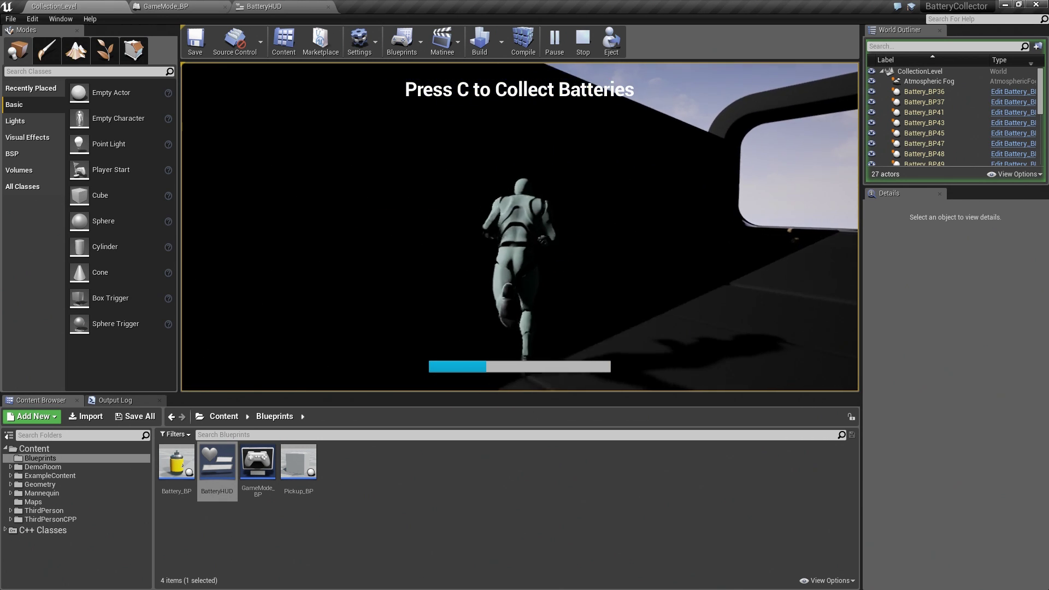
pyautogui.press('c')
pyautogui.press('w')
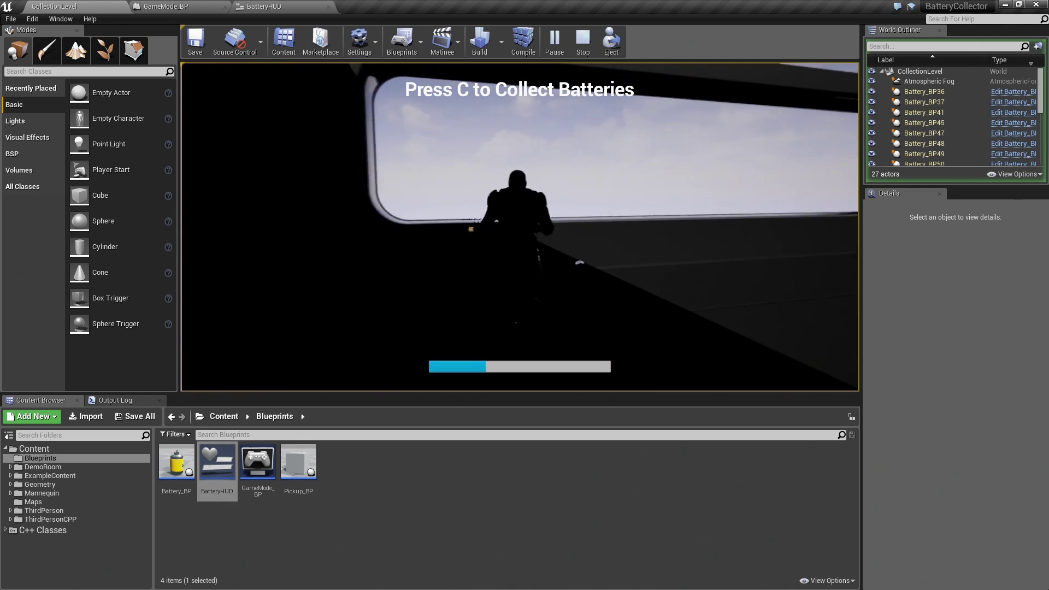
pyautogui.press('c')
pyautogui.press('a')
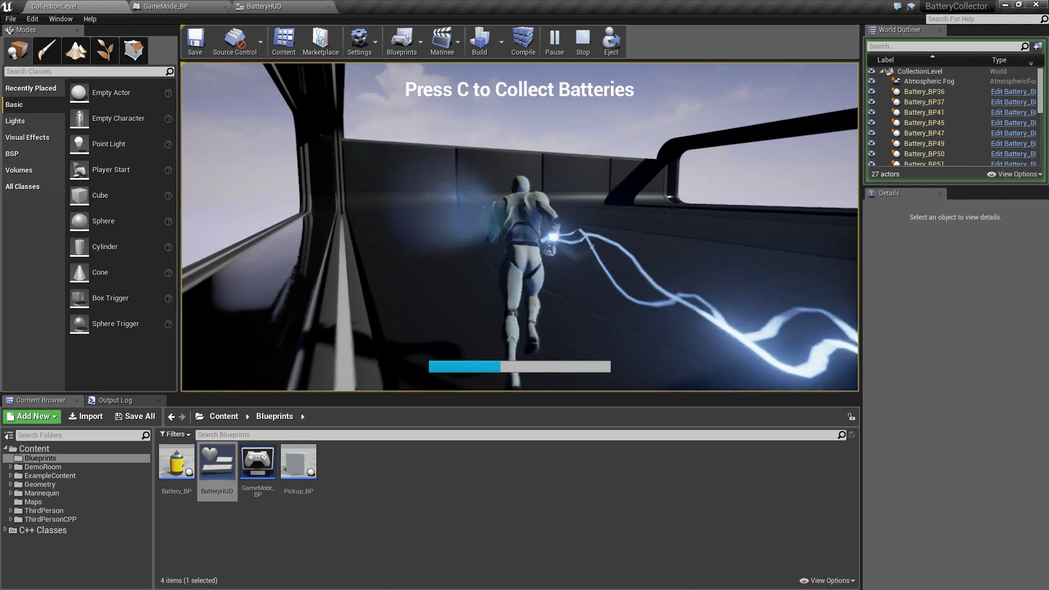
pyautogui.press('w')
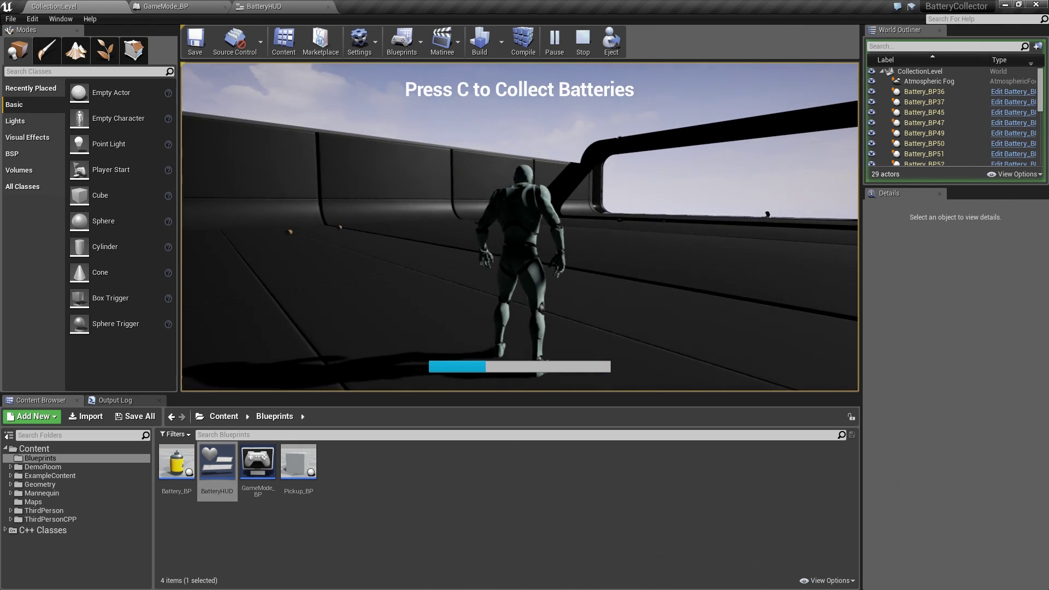
# Stop the play-test and open P_electricity_arc from ExampleContent > Effects > ParticleSystems
pyautogui.press('Escape')
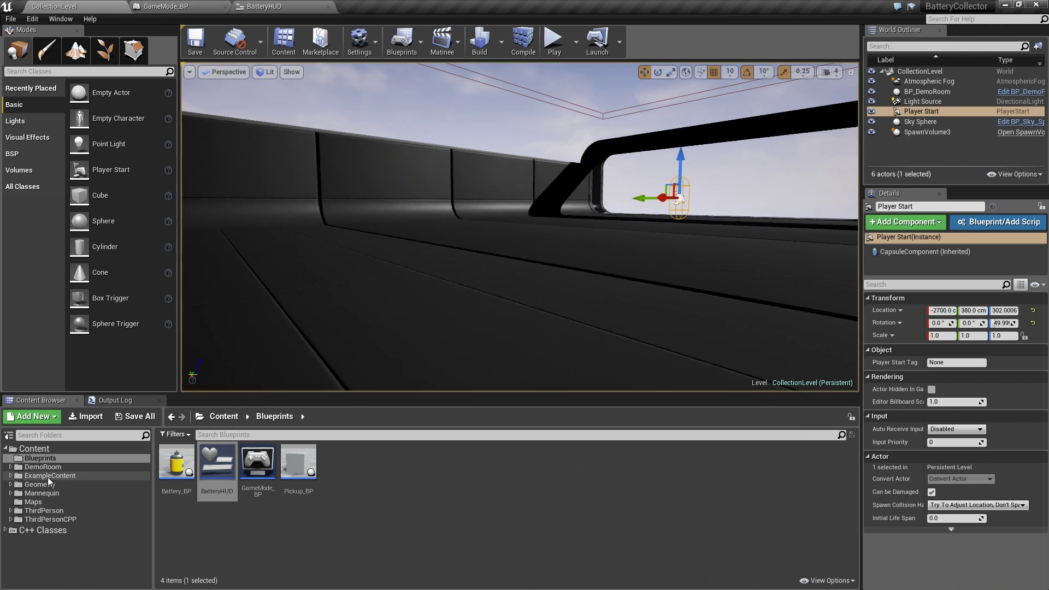
pyautogui.click(49, 475)
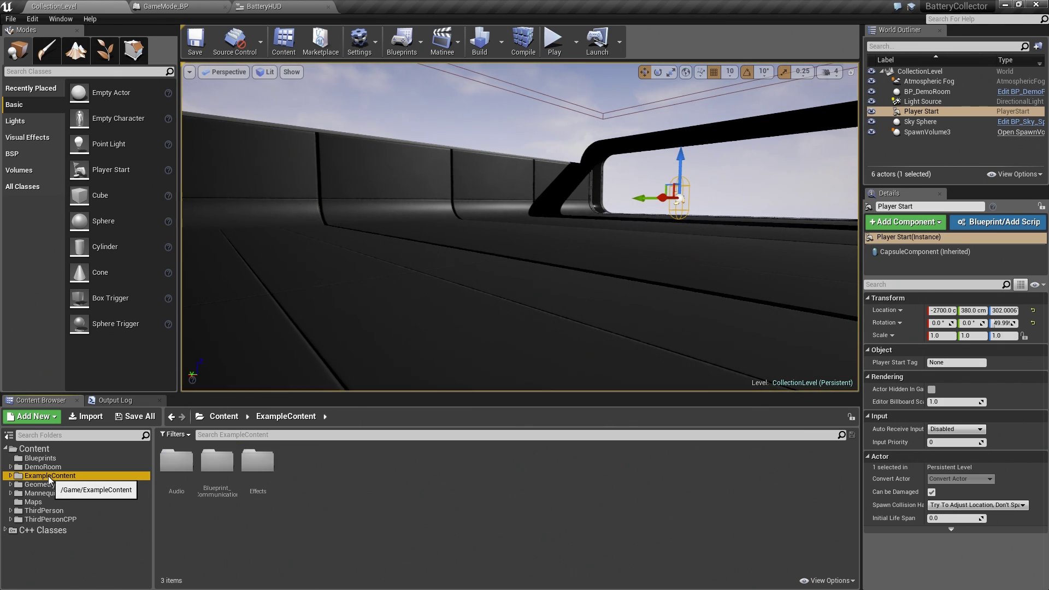
pyautogui.doubleClick(264, 473)
pyautogui.doubleClick(219, 473)
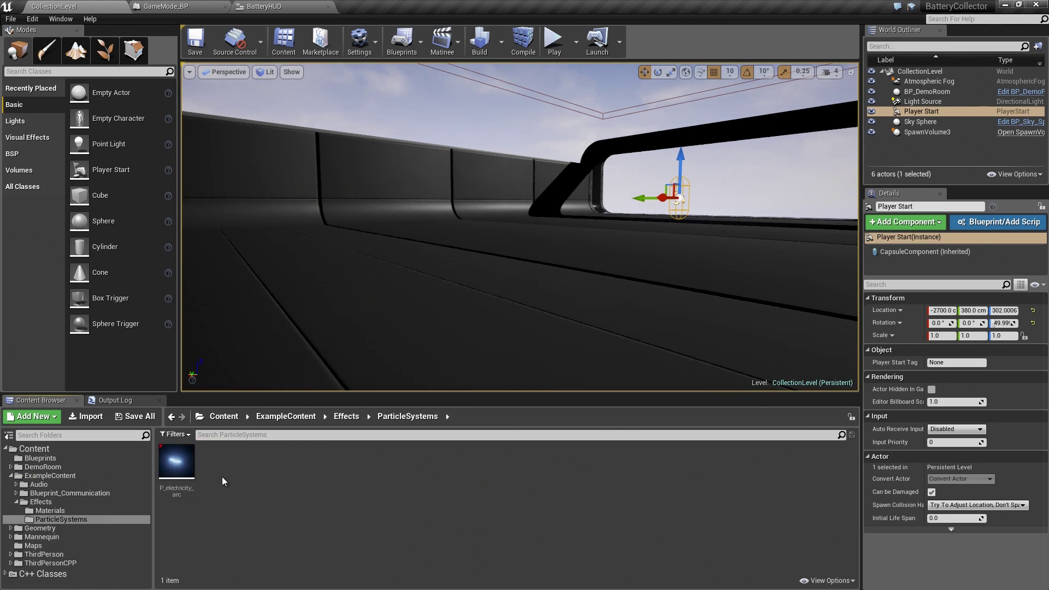
pyautogui.doubleClick(185, 467)
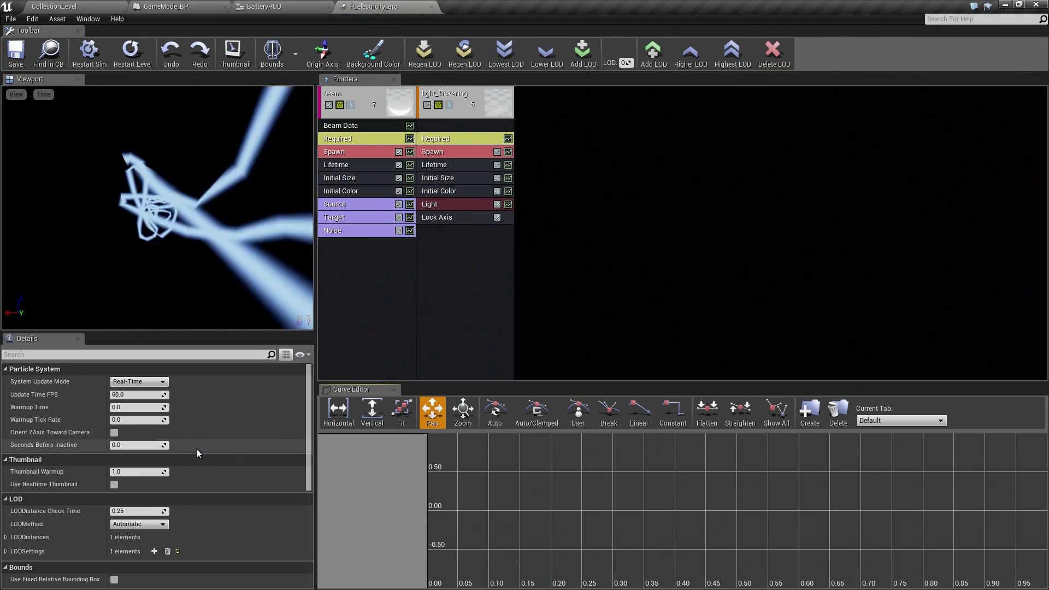
# Set the beam Noise Range X and Z to 4/-4, then expand Noise Range Scale
pyautogui.click(333, 231)
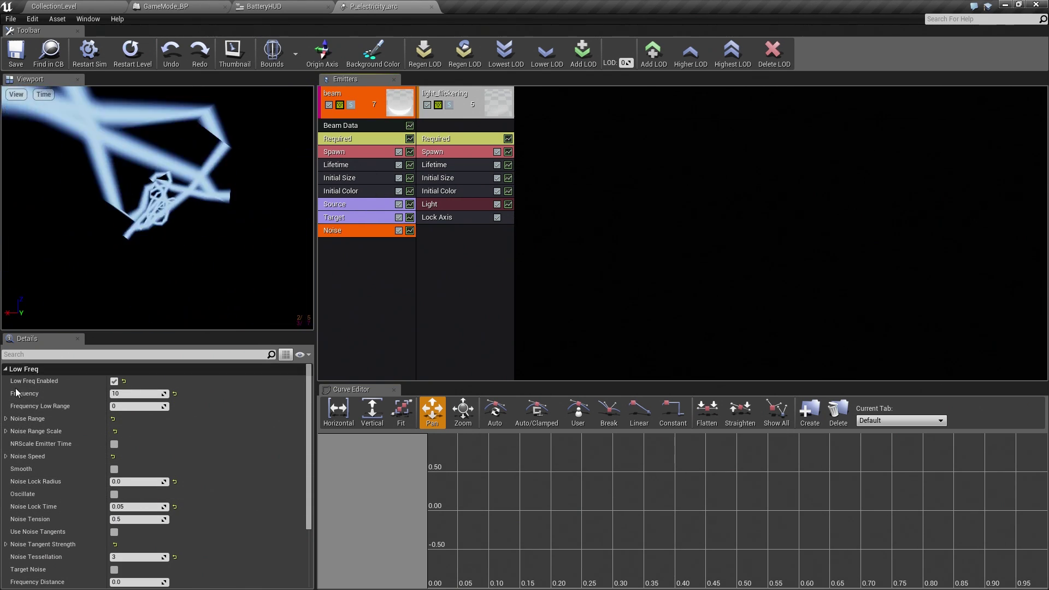
pyautogui.click(6, 419)
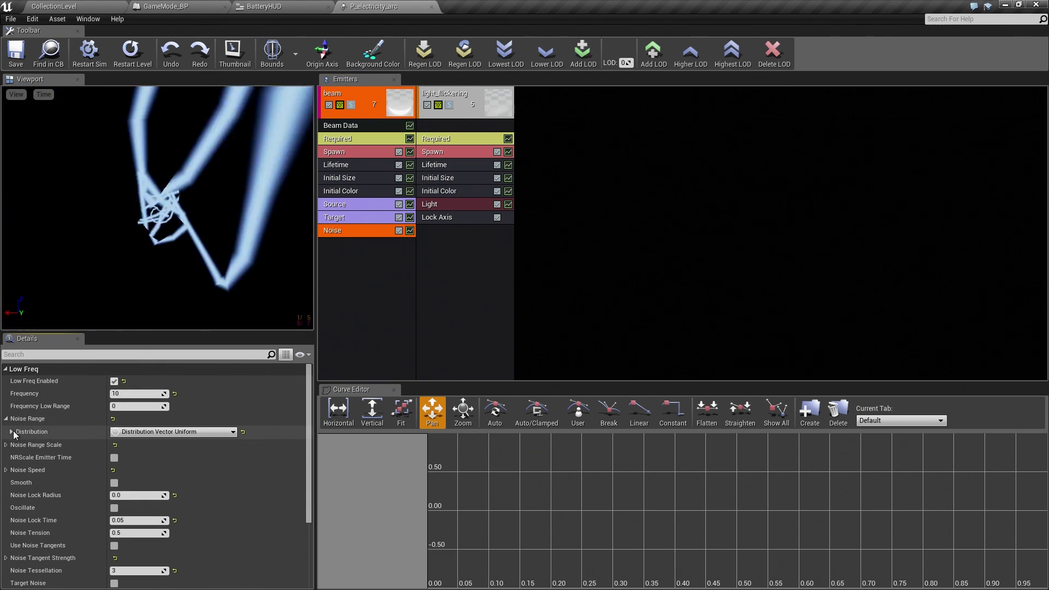
pyautogui.click(12, 433)
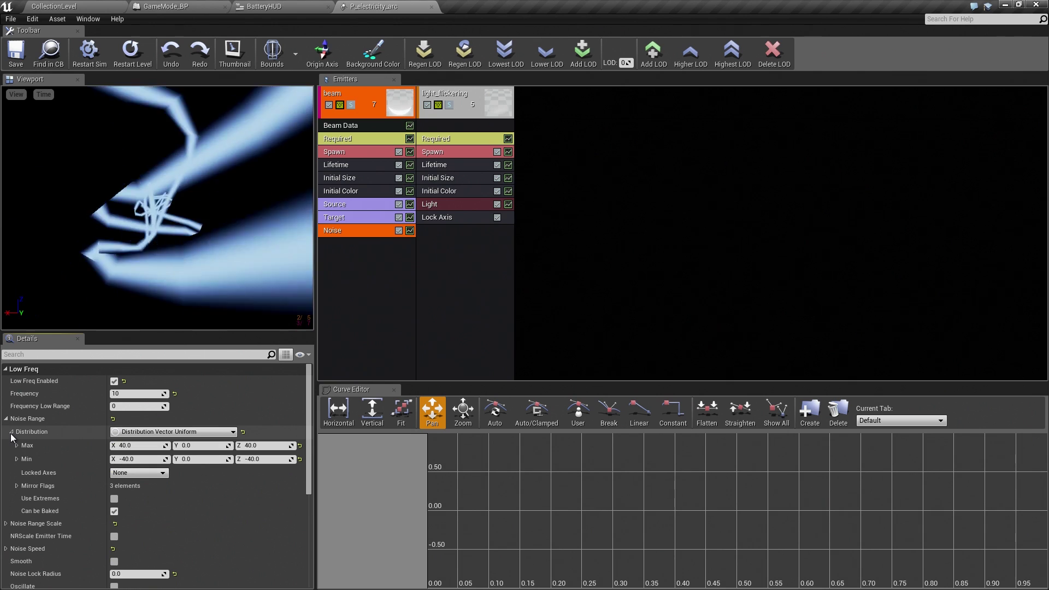
pyautogui.click(140, 445)
pyautogui.write('4')
pyautogui.press('Tab')
pyautogui.write('4')
pyautogui.press('Tab')
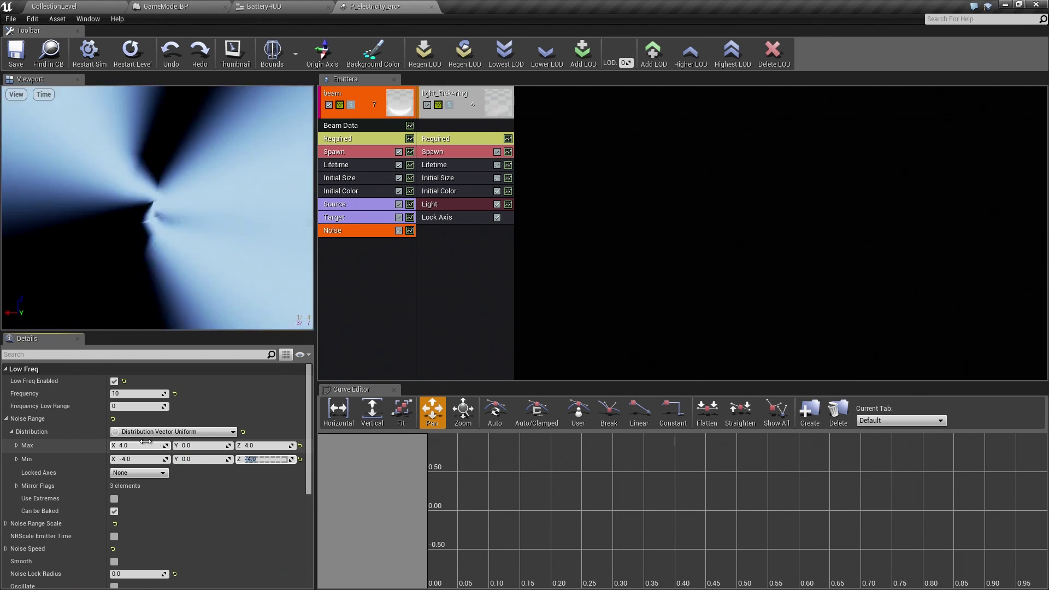
pyautogui.scroll(-2, 147, 446)
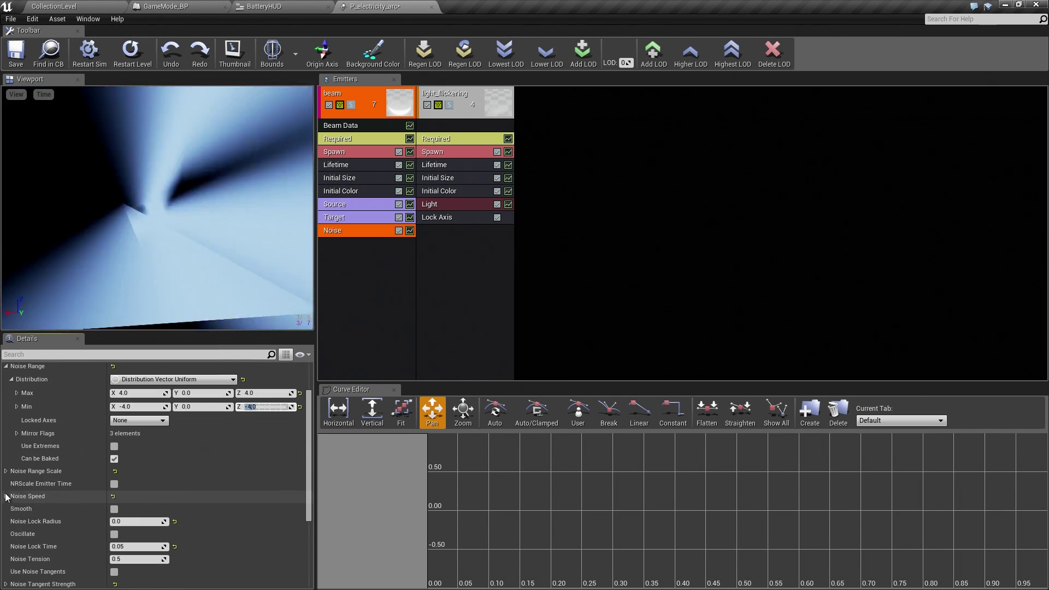
pyautogui.click(7, 471)
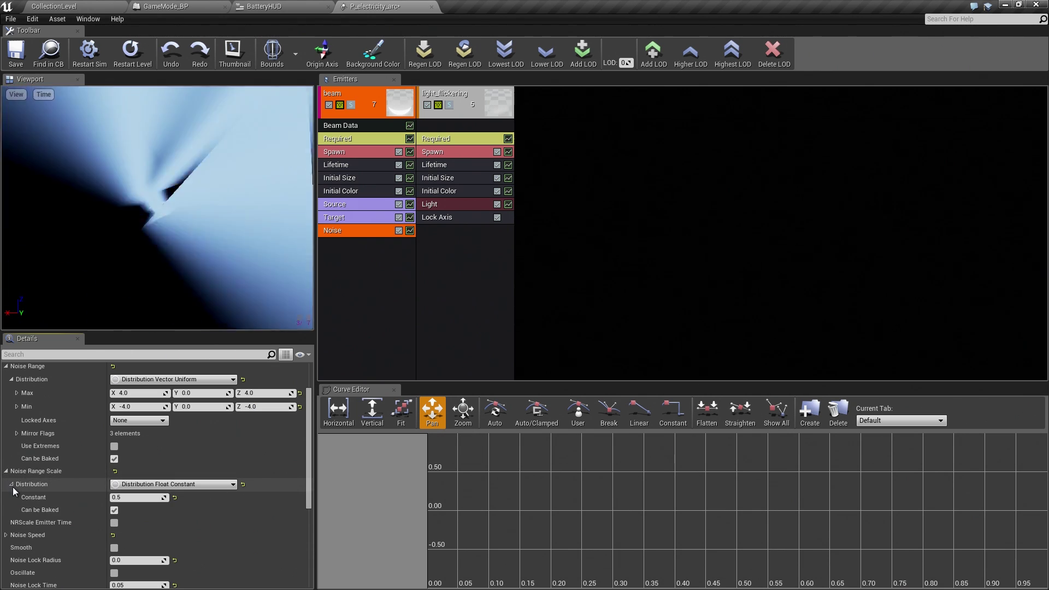
pyautogui.scroll(-2, 58, 495)
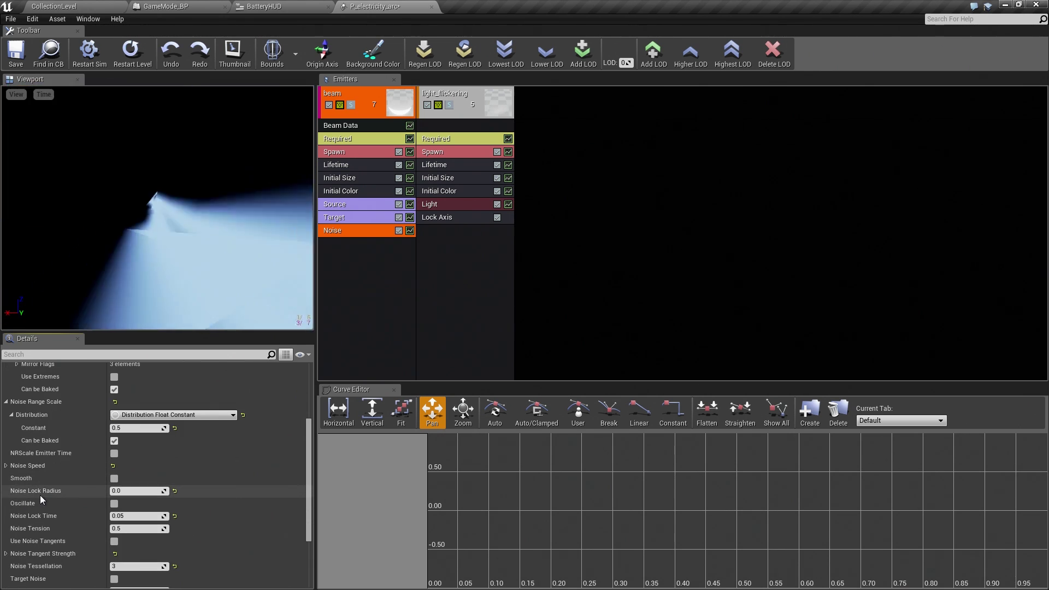
pyautogui.scroll(-3, 39, 494)
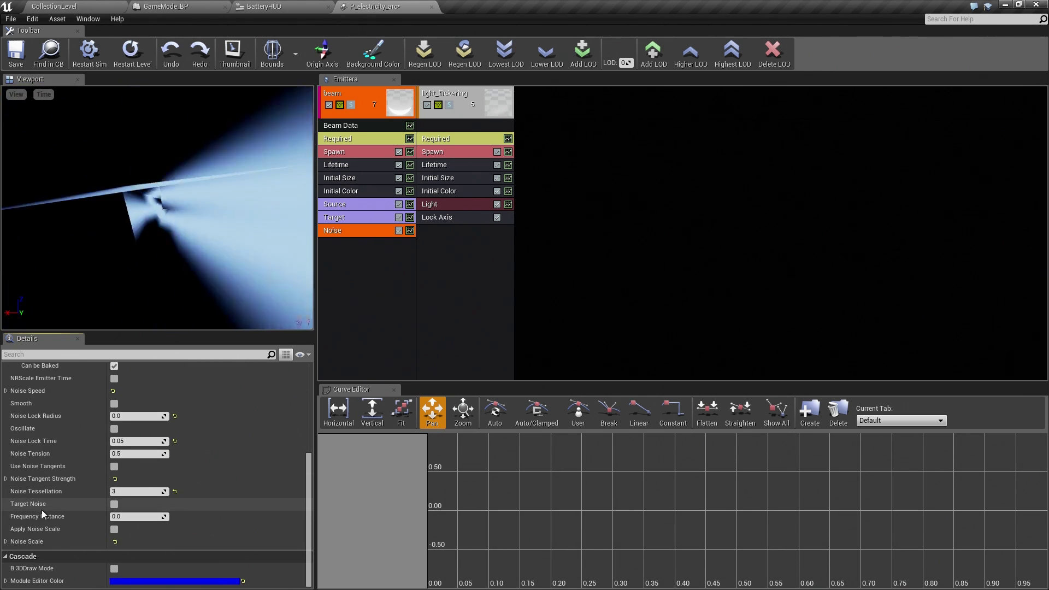
pyautogui.click(16, 56)
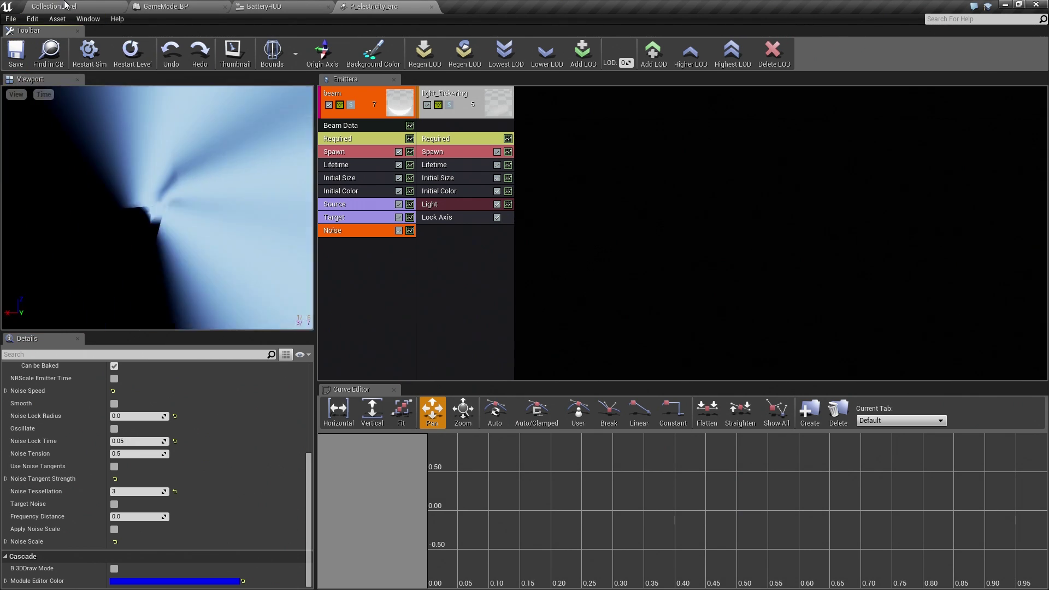
# Play-test CollectionLevel again, collecting batteries to watch the tighter lightning arc
pyautogui.click(53, 6)
pyautogui.click(554, 41)
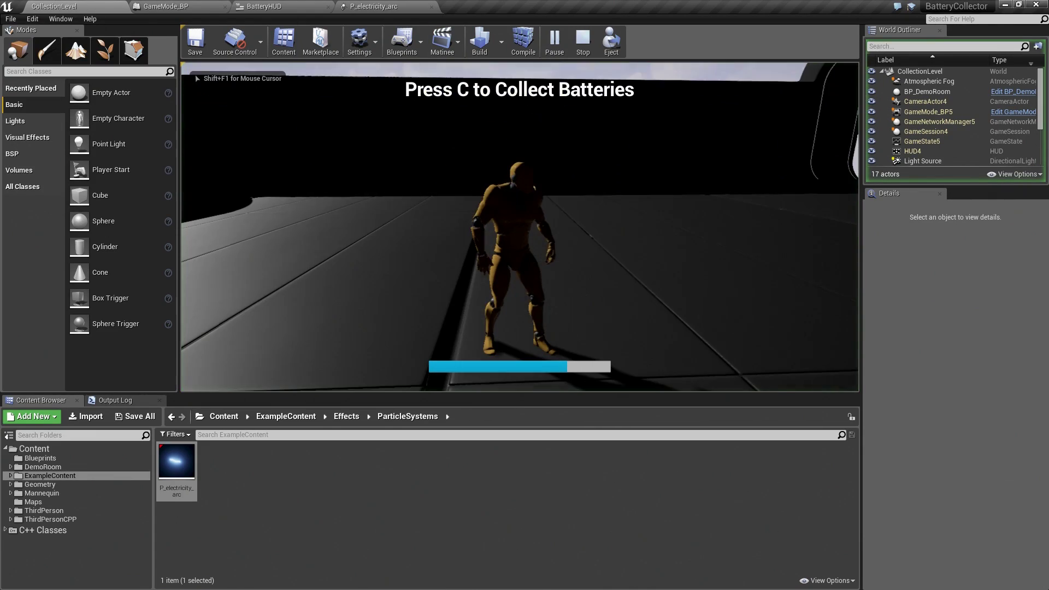
pyautogui.press('w')
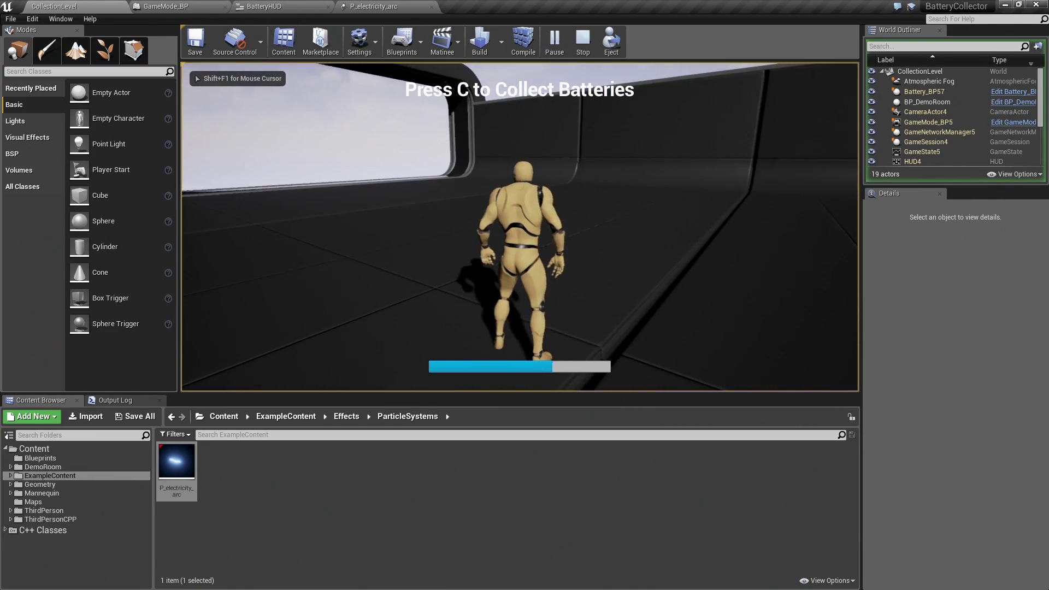
pyautogui.press('w')
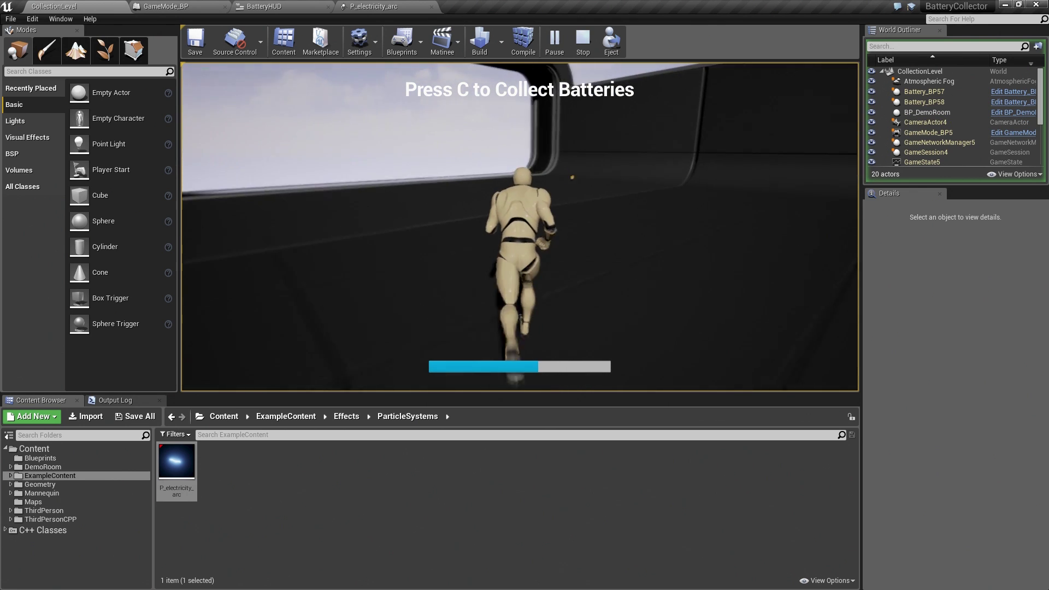
pyautogui.press('w')
pyautogui.press('c')
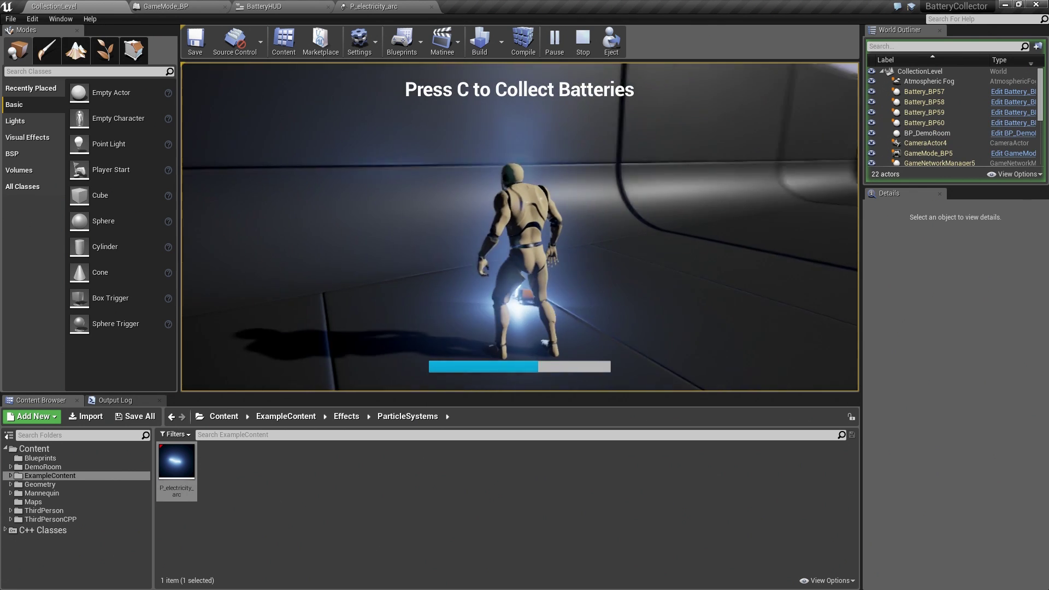
pyautogui.press('w')
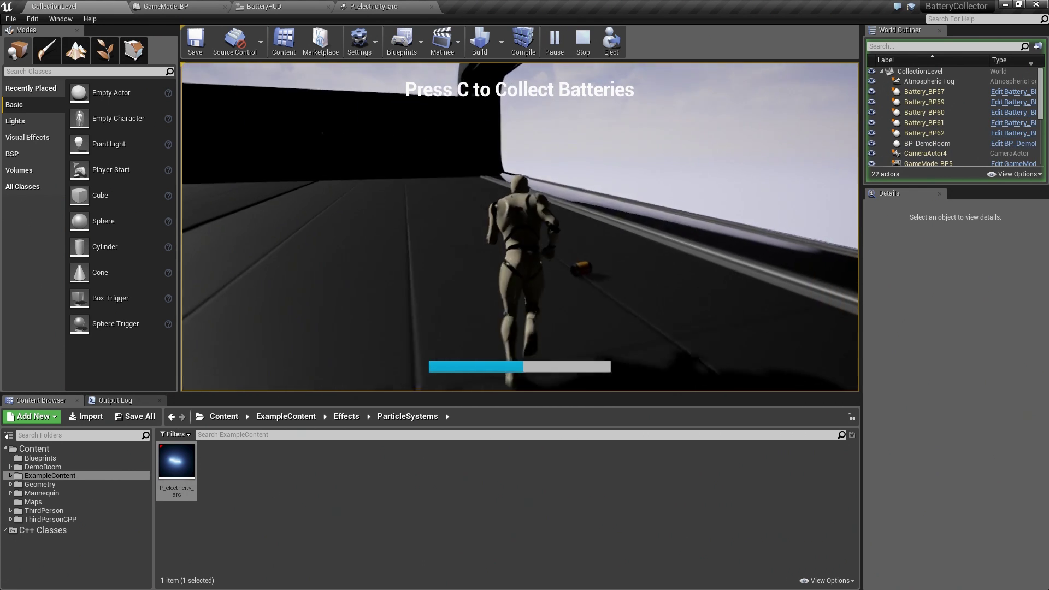
pyautogui.press('c')
pyautogui.press('w')
pyautogui.press('c')
# Stop play, return to P_electricity_arc, and set the Noise Range maximum X to 12
pyautogui.press('Escape')
pyautogui.click(373, 6)
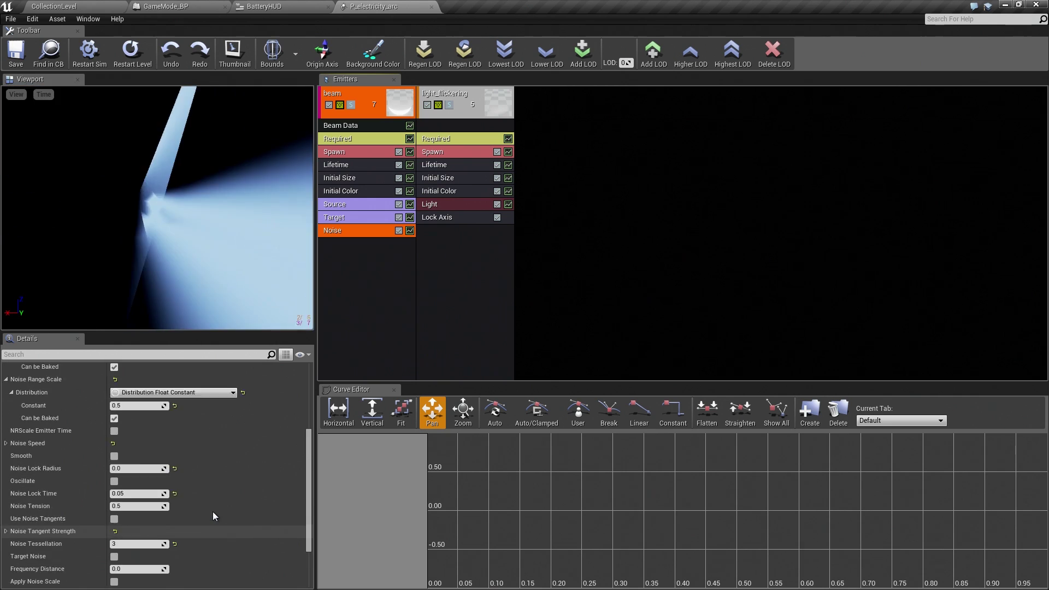
pyautogui.scroll(5, 212, 511)
pyautogui.click(141, 446)
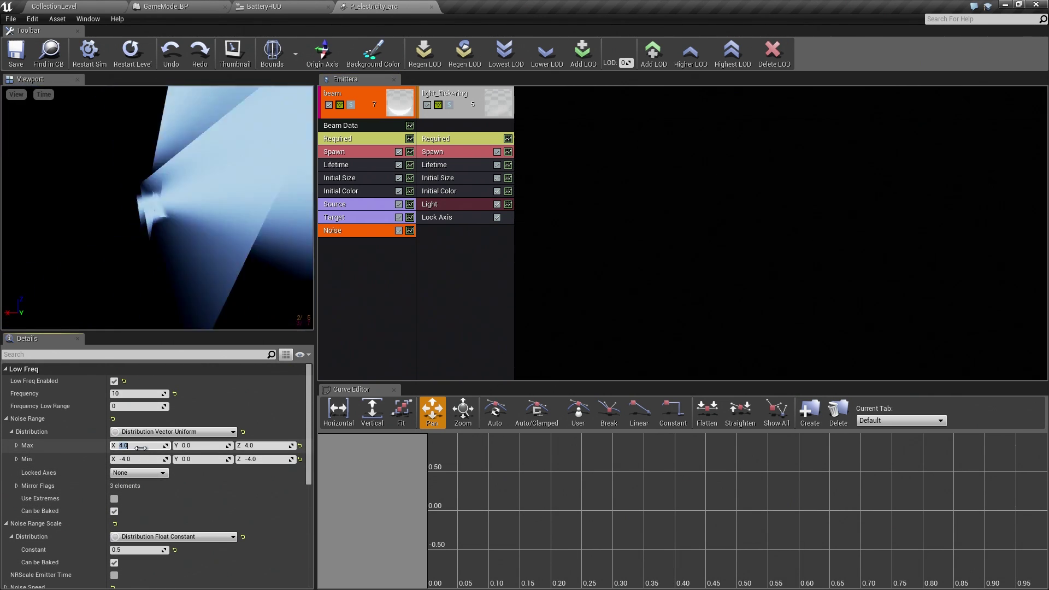
pyautogui.press('Tab')
pyautogui.press('Tab')
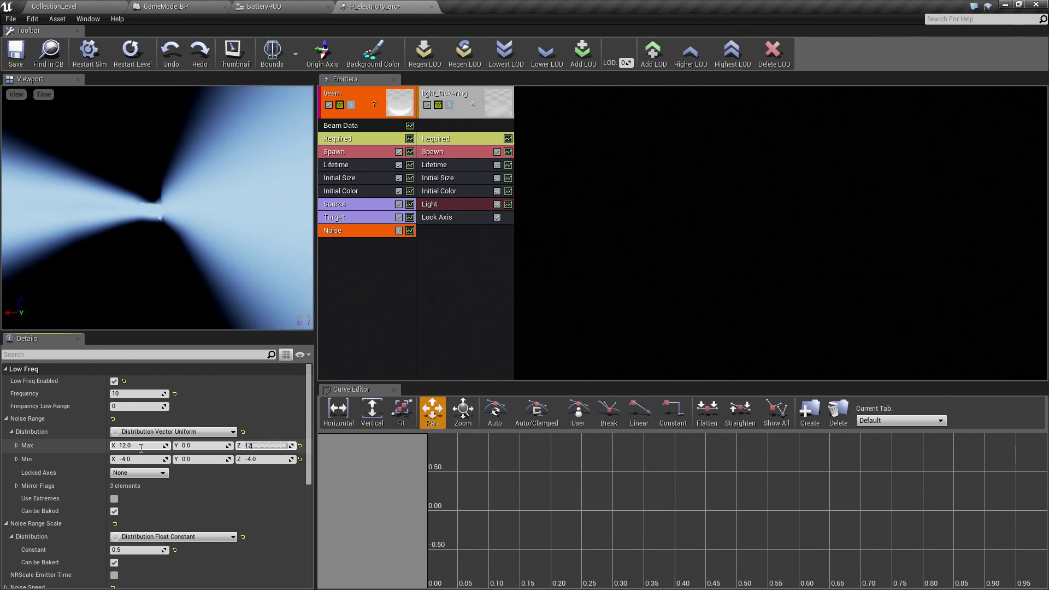
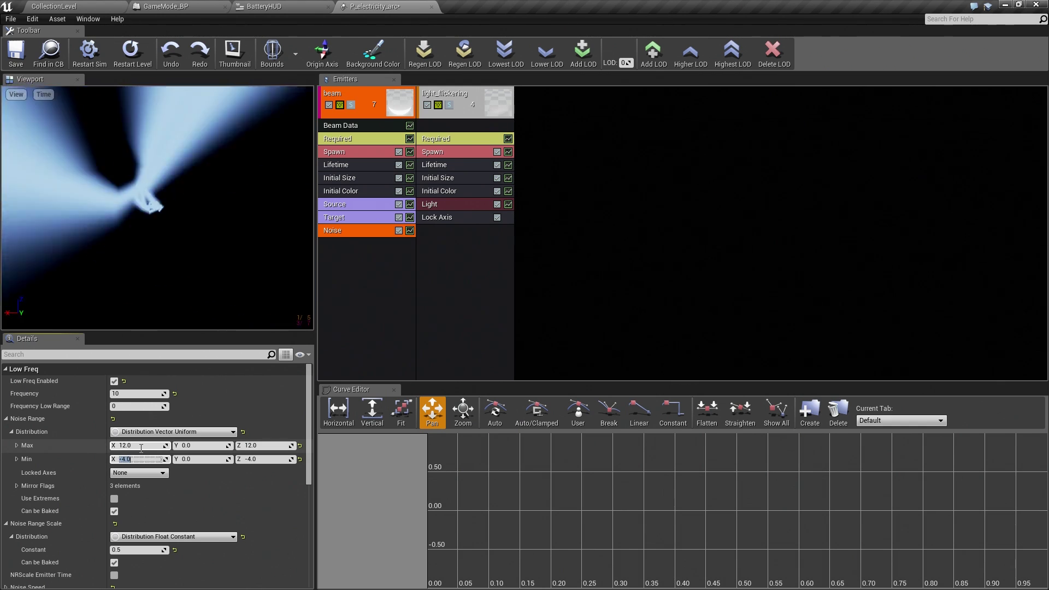
pyautogui.write('-12')
# Enter -12 as the beam Noise Range Min X and Min Z values
pyautogui.press('Tab')
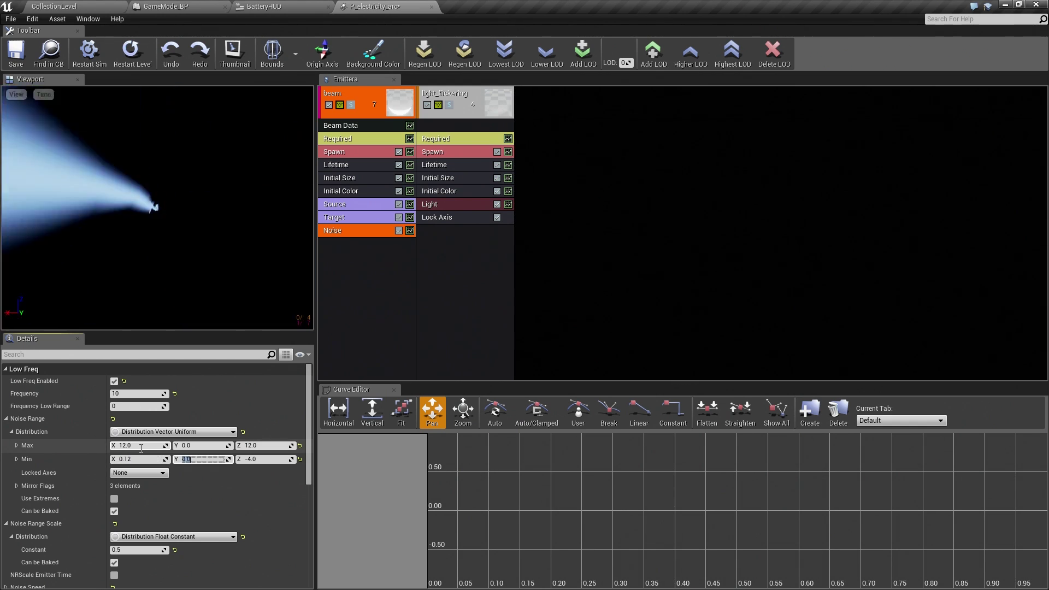
pyautogui.hotkey('shift', 'Tab')
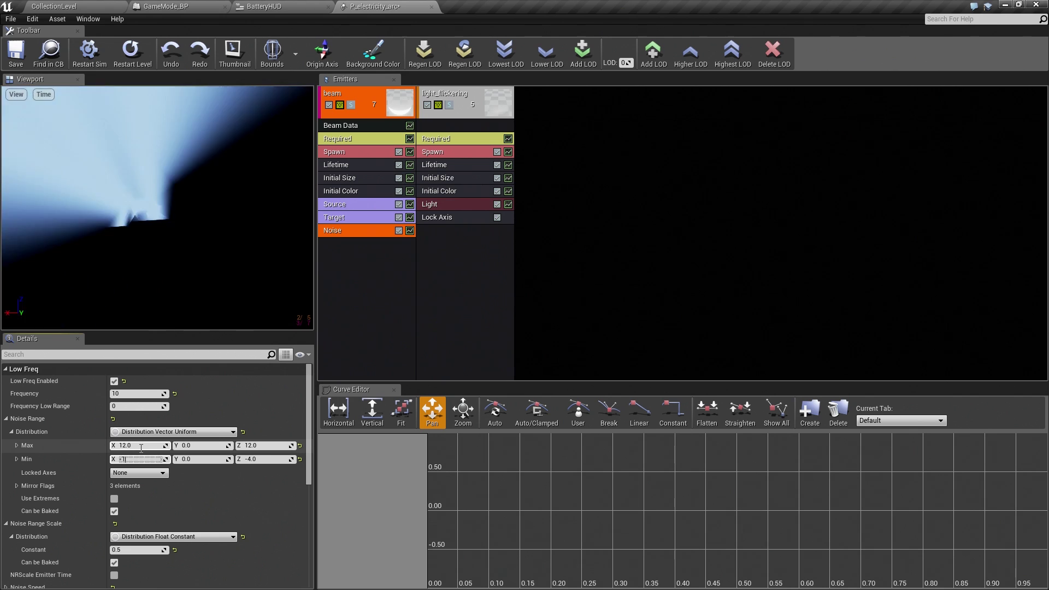
pyautogui.write('-12')
pyautogui.press('Tab')
pyautogui.press('Tab')
pyautogui.write('2')
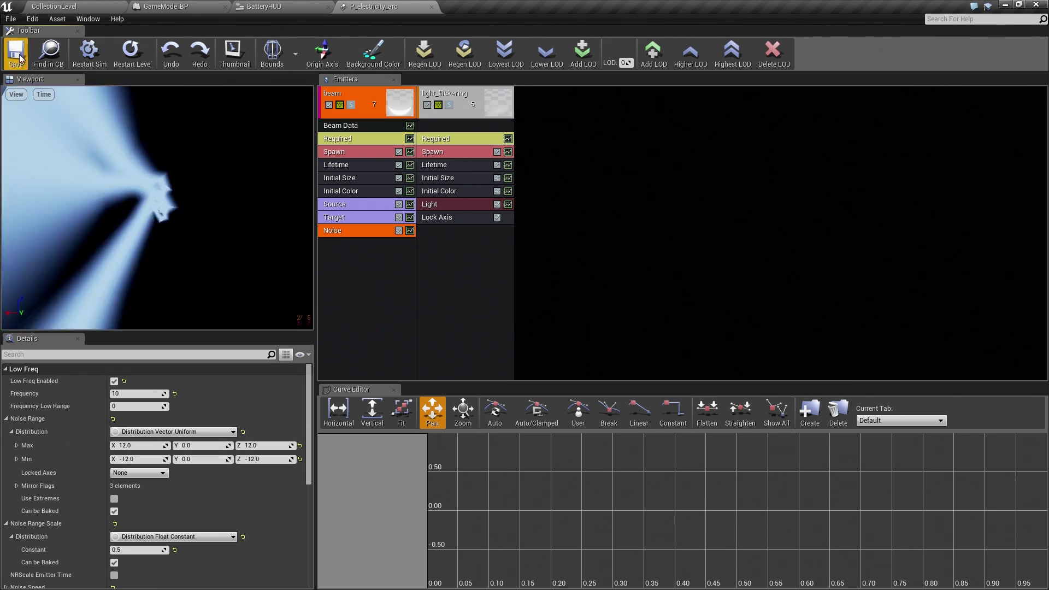
# Play CollectionLevel in the editor and collect the first nearby batteries with lightning arcs
pyautogui.click(53, 6)
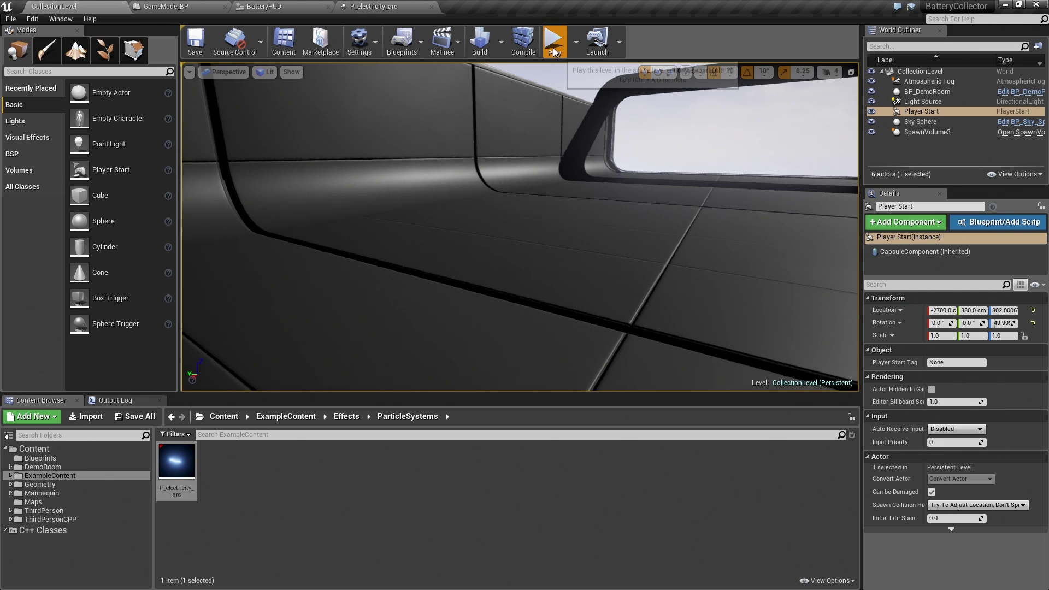
pyautogui.click(553, 41)
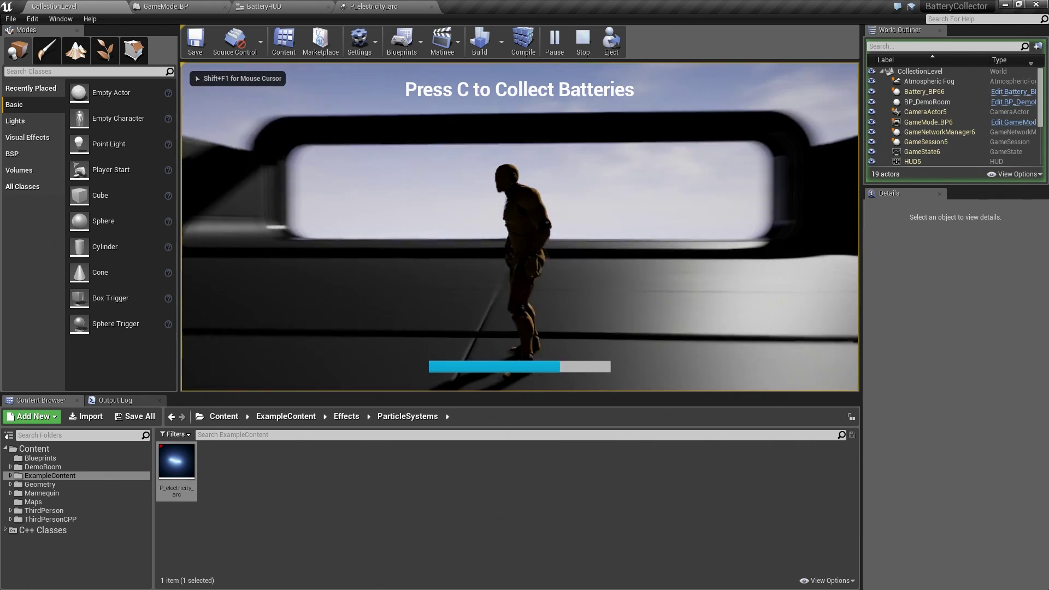
pyautogui.press('w')
pyautogui.press('w')
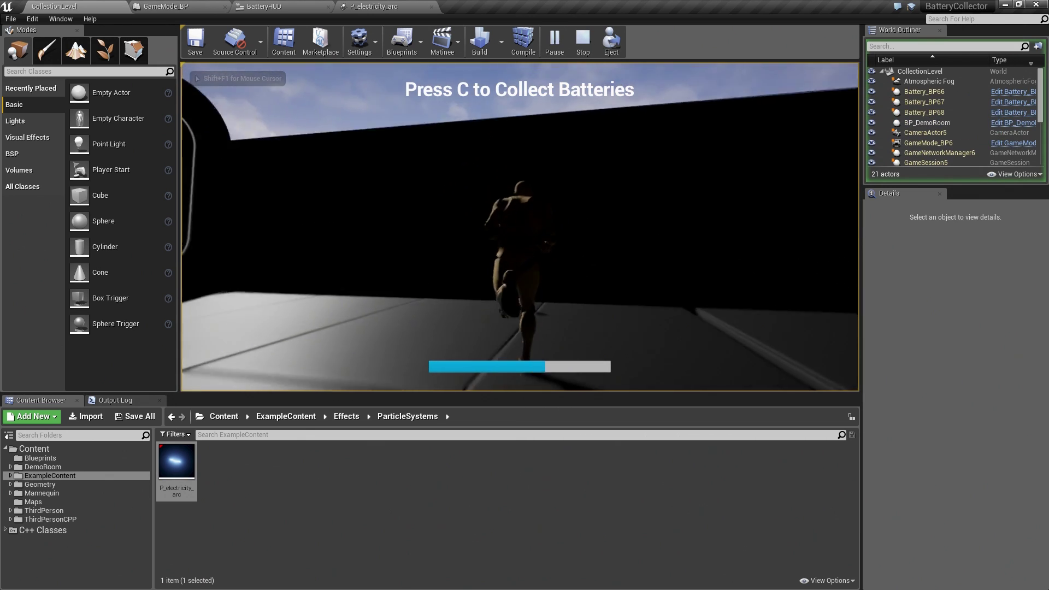
pyautogui.press('c')
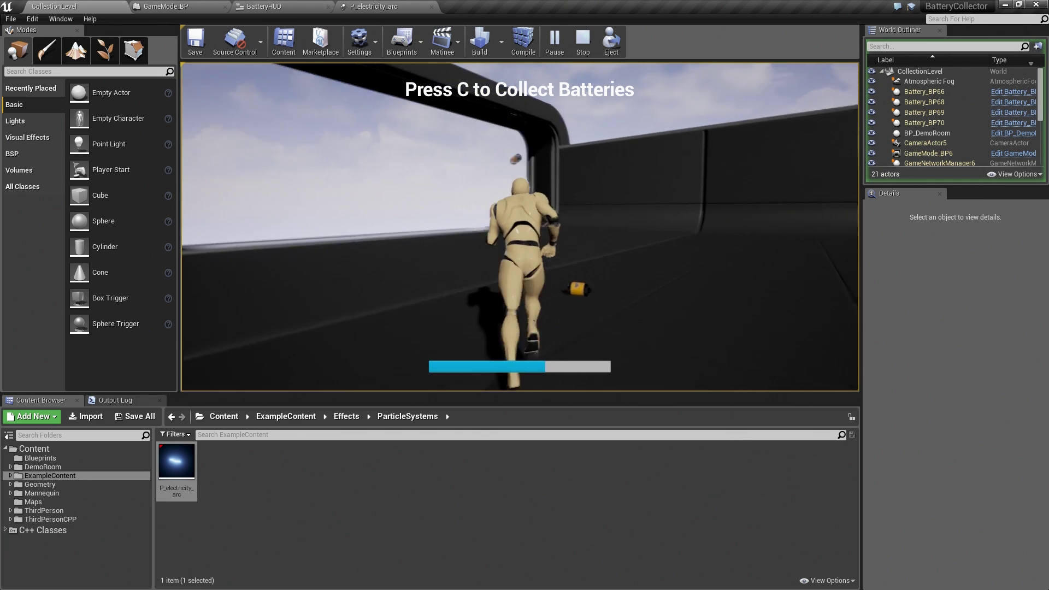
pyautogui.press('c')
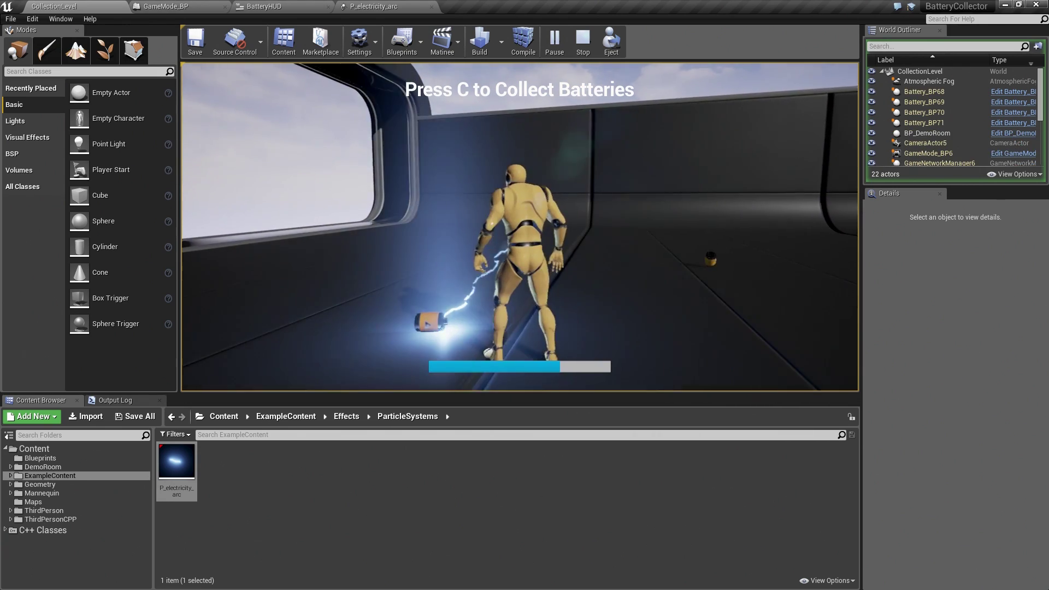
# Run onward through the level, collecting more batteries to fill the power bar
pyautogui.press('c')
pyautogui.press('w')
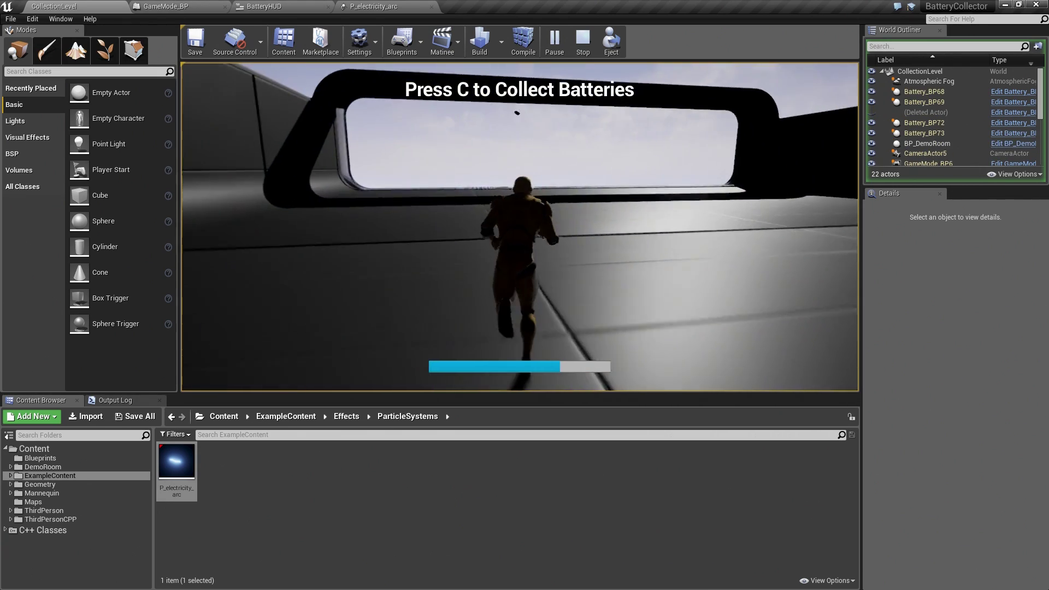
pyautogui.press('w')
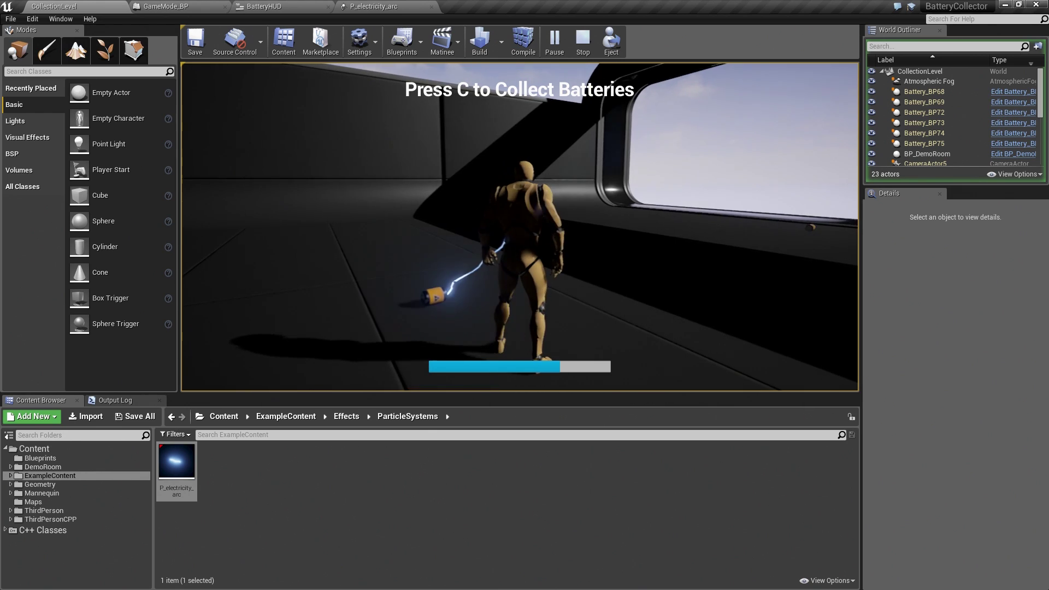
pyautogui.press('c')
pyautogui.press('w')
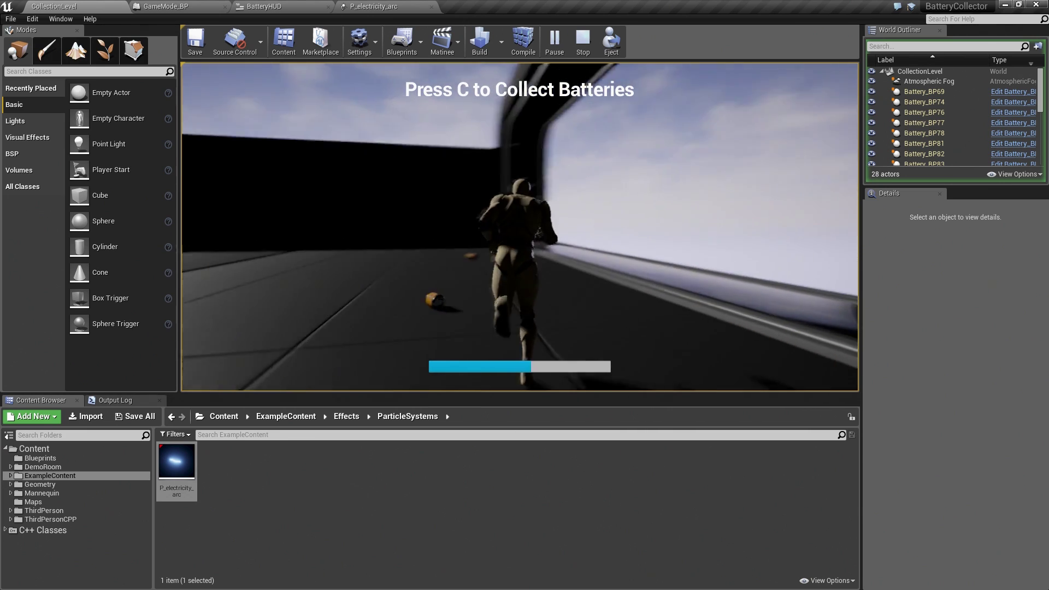
pyautogui.press('c')
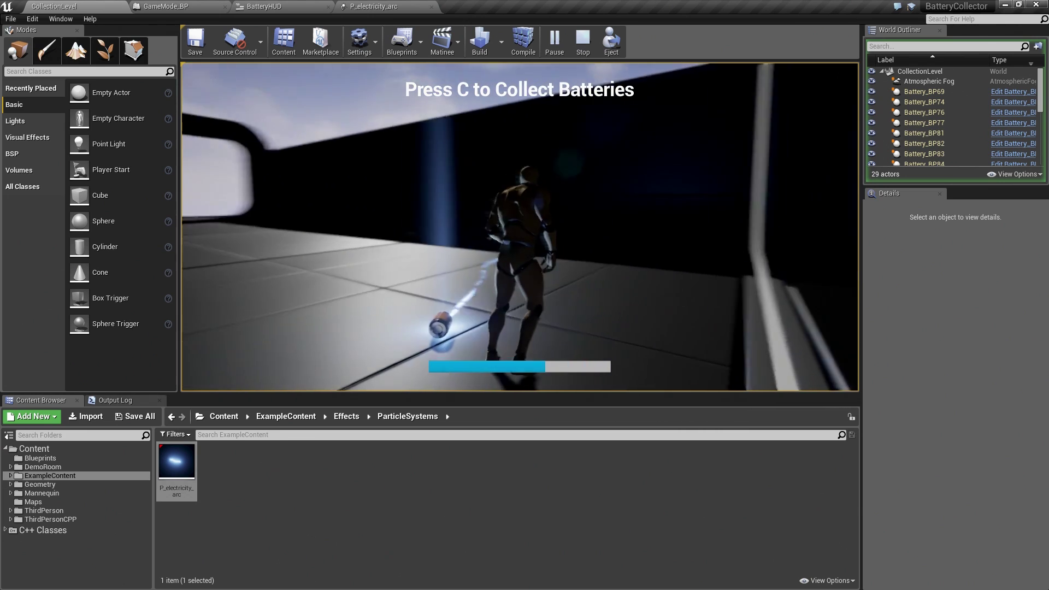
pyautogui.press('c')
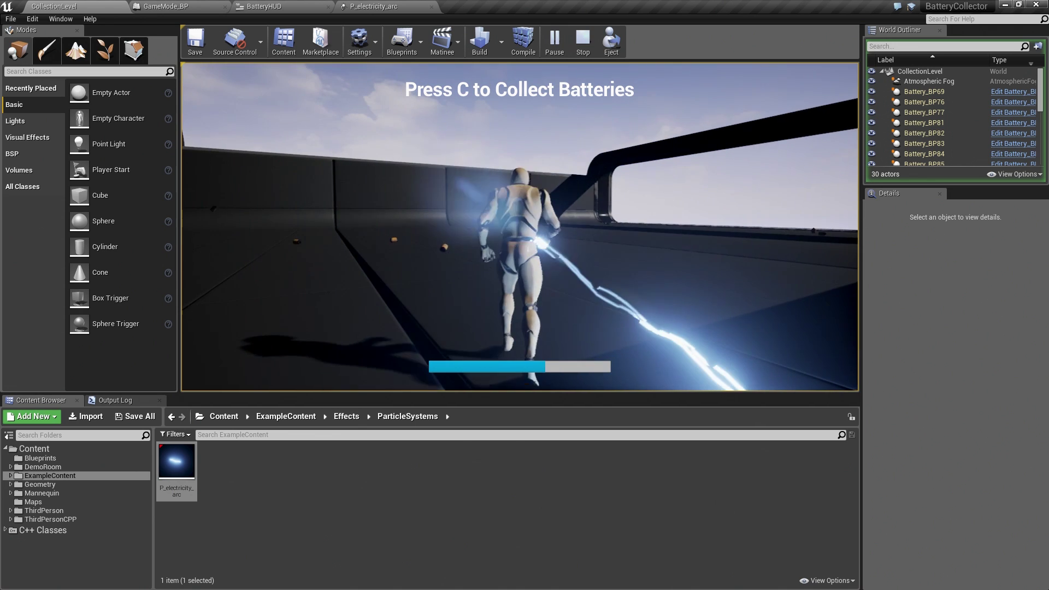